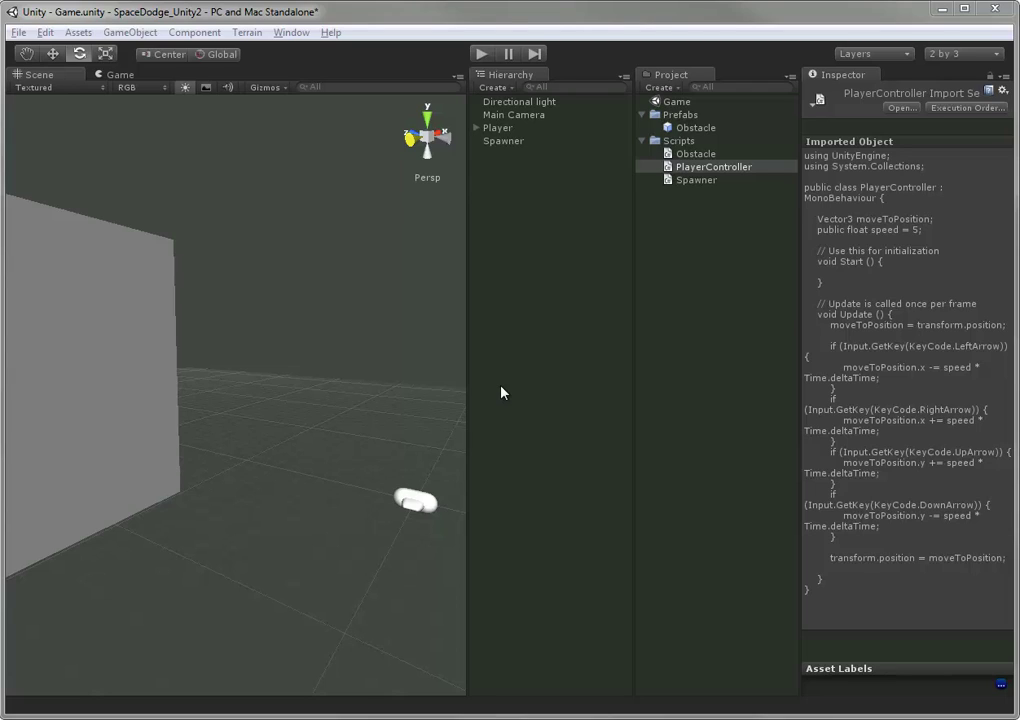
Create a new Particle System object in the scene.
{"action": "left_click", "coordinate": [130, 32]}
{"action": "mouse_move", "coordinate": [79, 34]}
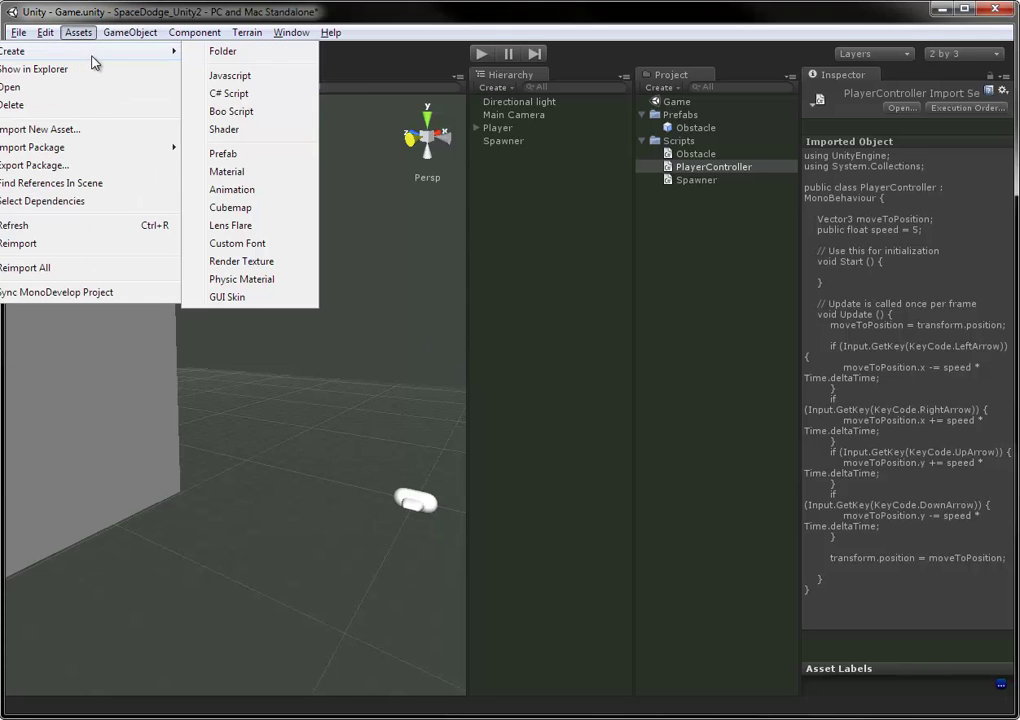
{"action": "mouse_move", "coordinate": [117, 38]}
{"action": "mouse_move", "coordinate": [126, 73]}
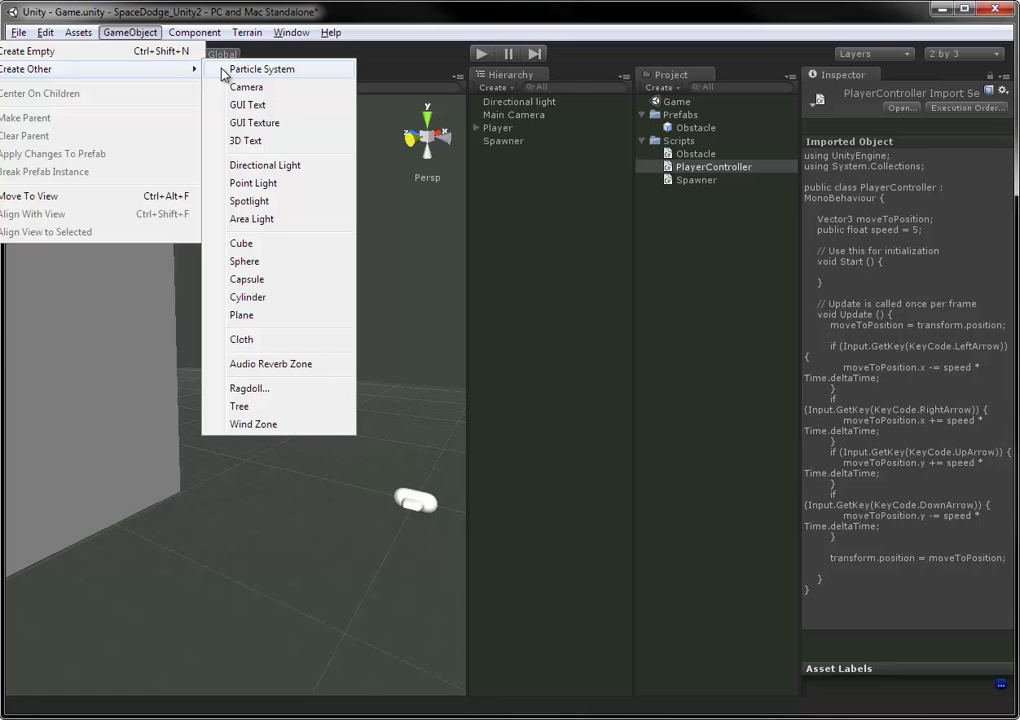
{"action": "left_click", "coordinate": [258, 69]}
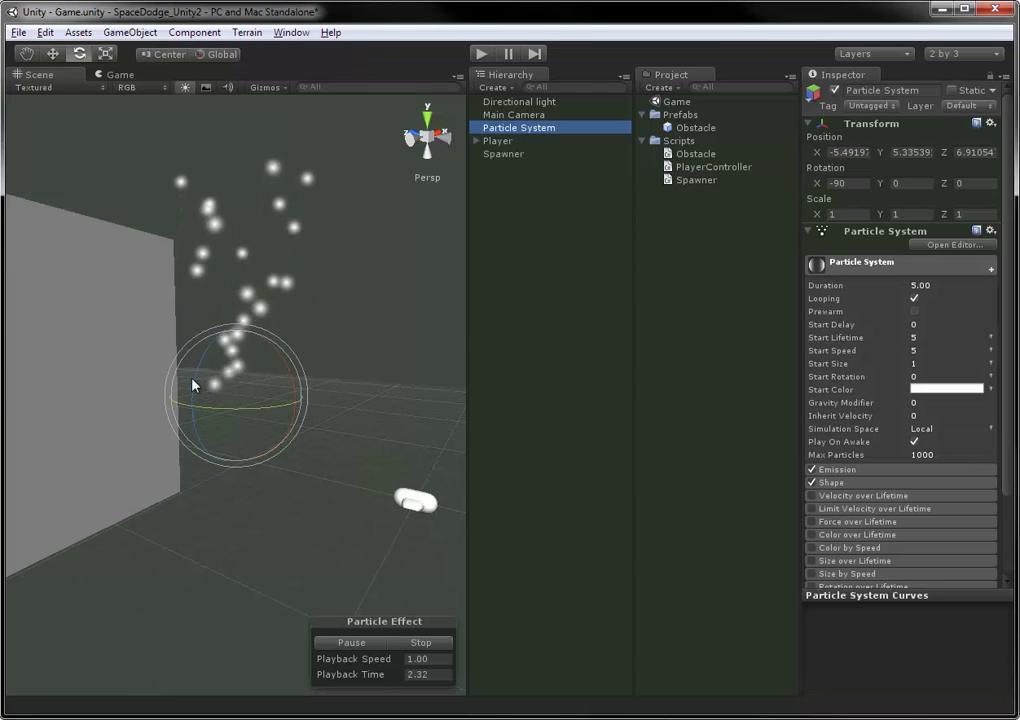
Move the particle system closer to the player, to about Y 1.79 and Z 4.68, and rotate it freely.
{"action": "key", "text": "q"}
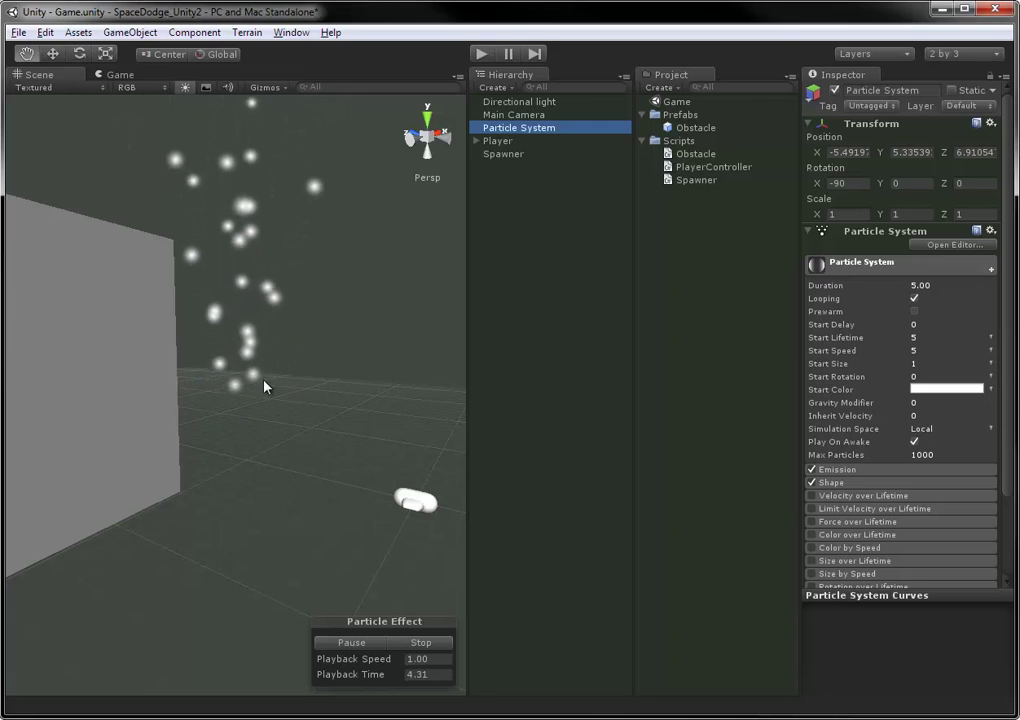
{"action": "key", "text": "w"}
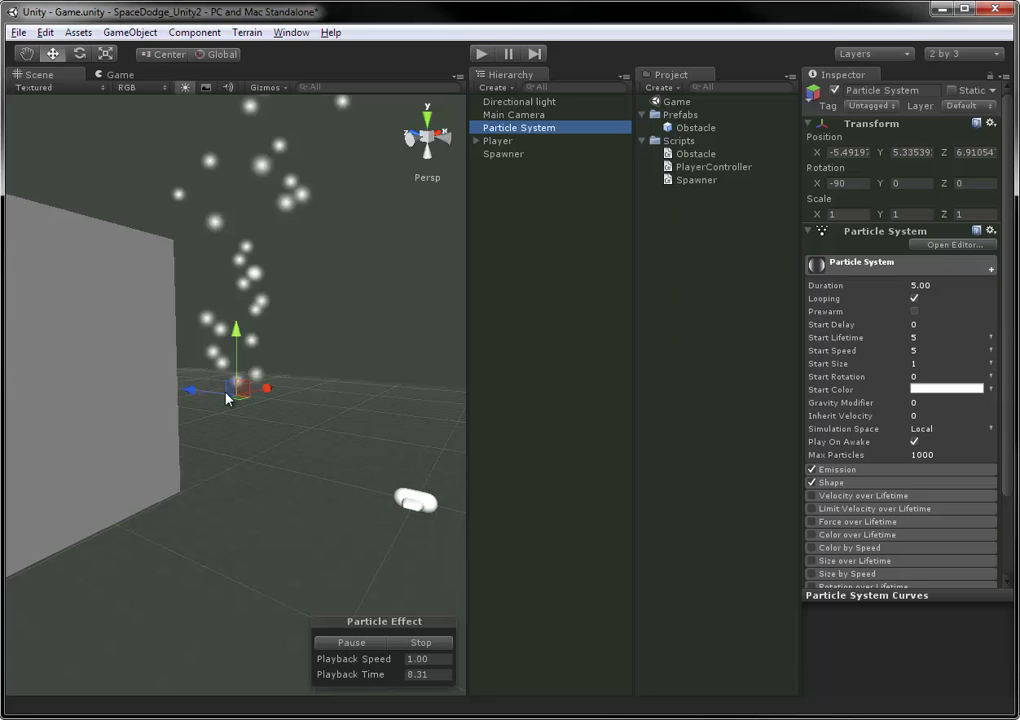
{"action": "left_click_drag", "start_coordinate": [227, 398], "coordinate": [396, 546]}
{"action": "key", "text": "e"}
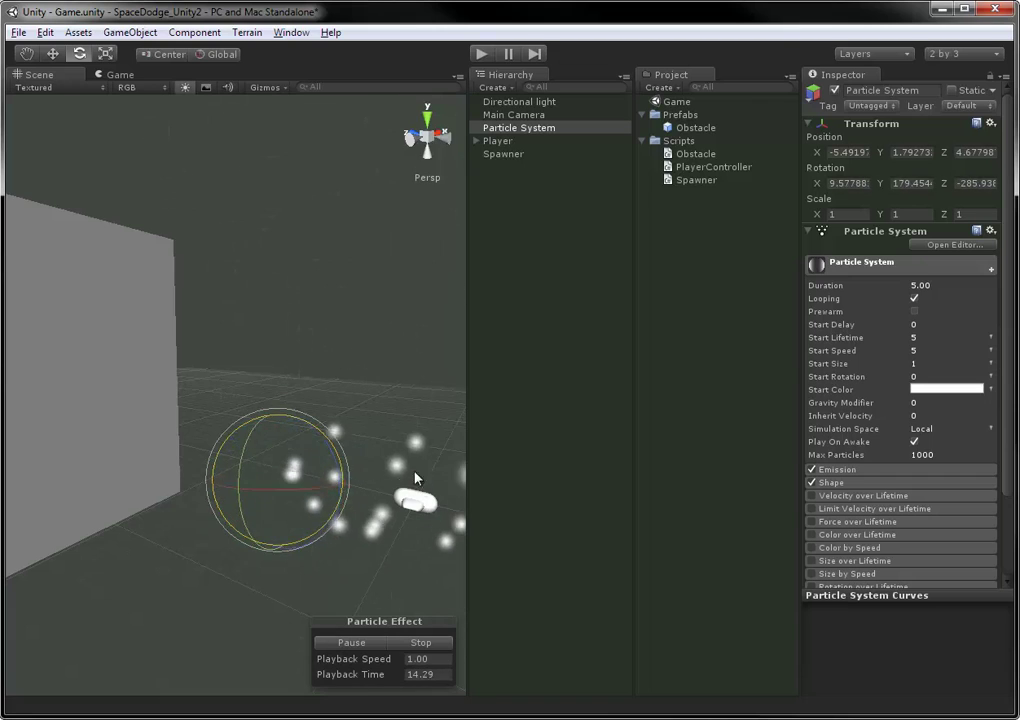
{"action": "left_click_drag", "start_coordinate": [418, 479], "coordinate": [200, 433]}
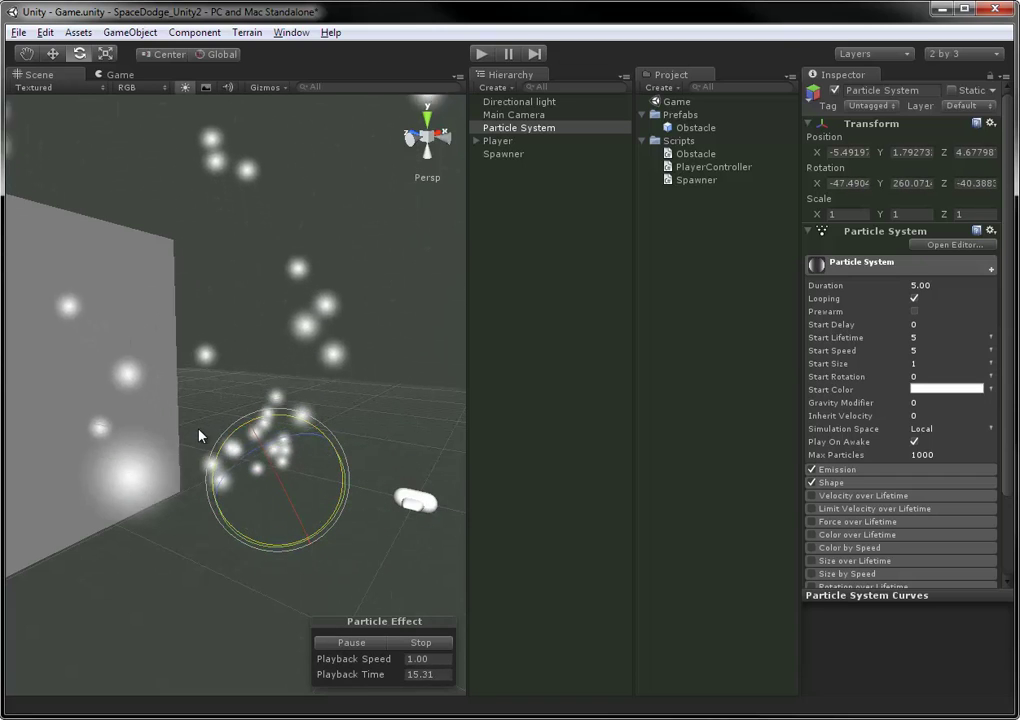
Set the particle system's rotation to 0 on X, Y and Z.
{"action": "left_click", "coordinate": [846, 183]}
{"action": "type", "text": "0"}
{"action": "key", "text": "Tab"}
{"action": "type", "text": "0"}
{"action": "key", "text": "Tab"}
{"action": "type", "text": "0"}
{"action": "key", "text": "Tab"}
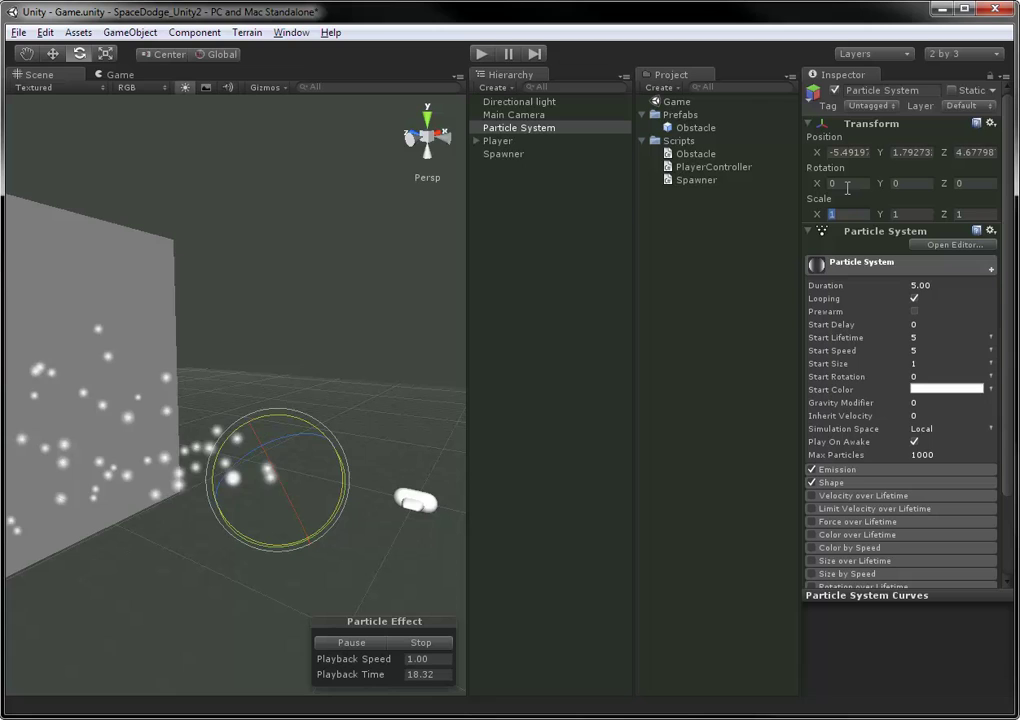
{"action": "middle_click_drag", "start_coordinate": [237, 578], "coordinate": [262, 499]}
{"action": "left_click", "coordinate": [363, 512]}
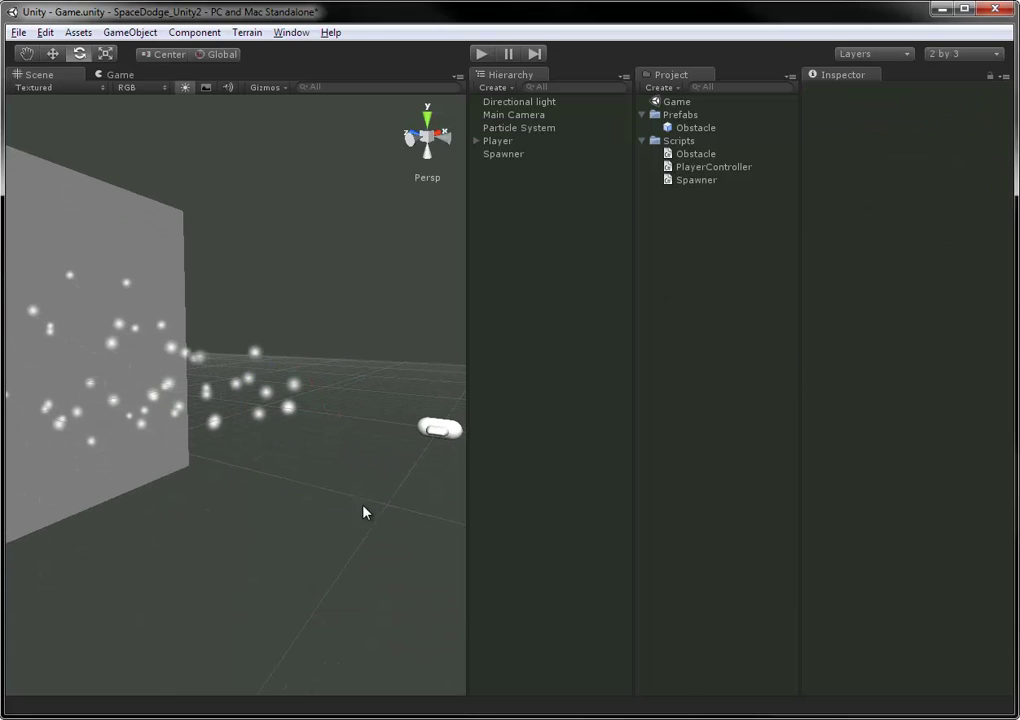
{"action": "key", "text": "super"}
{"action": "key", "text": "super"}
{"action": "key", "text": "ctrl+z"}
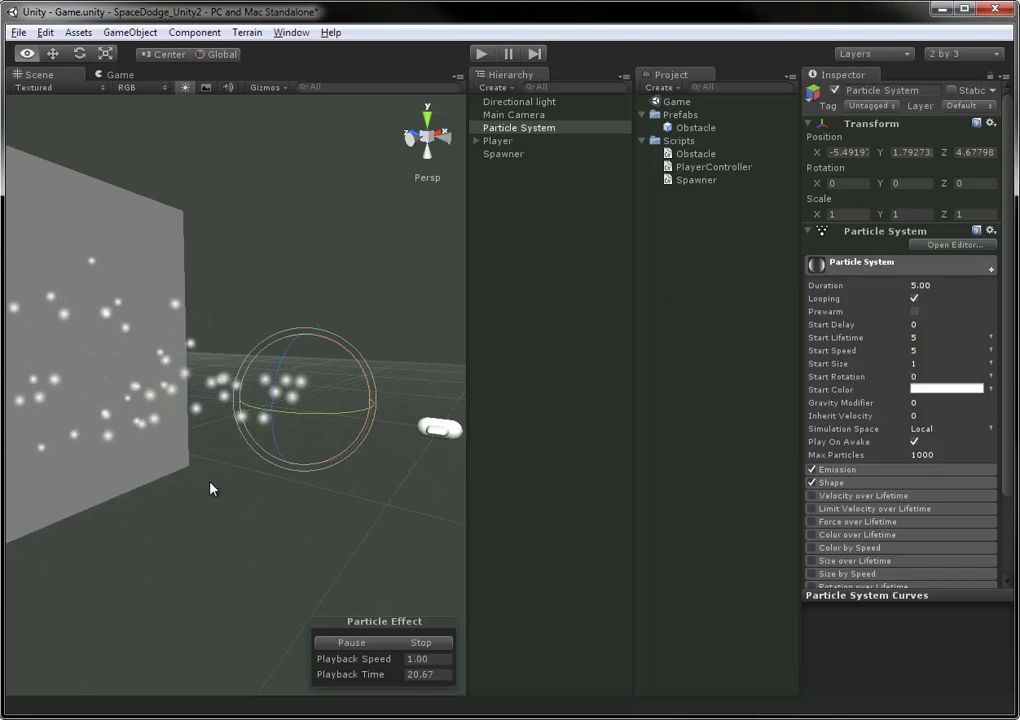
{"action": "left_click_drag", "start_coordinate": [210, 488], "coordinate": [339, 336], "text": "alt"}
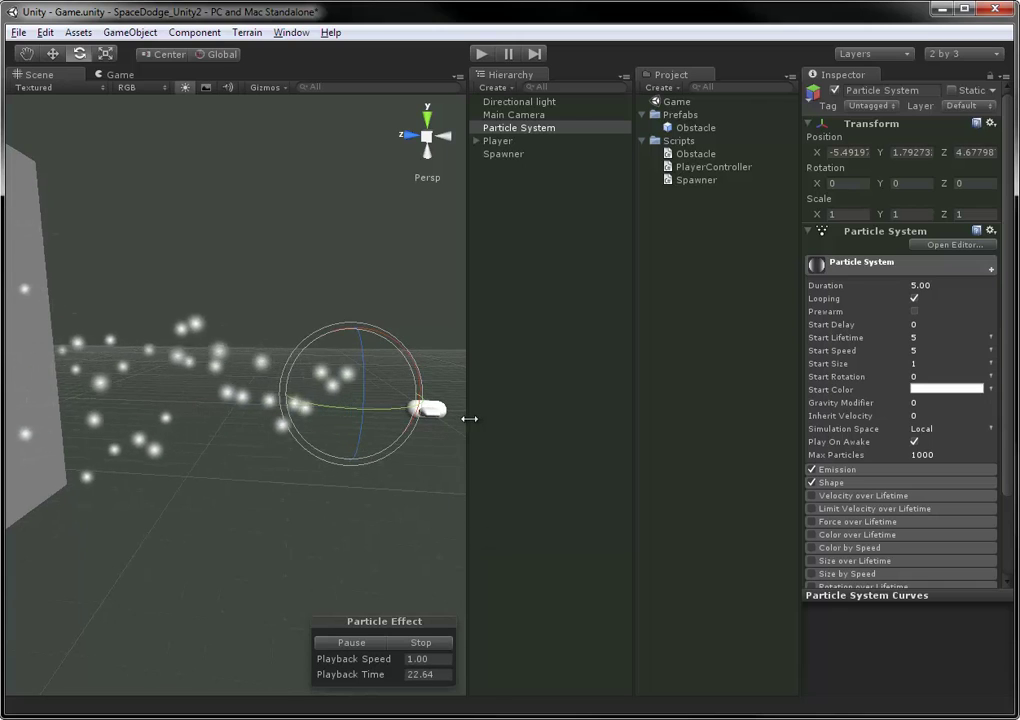
{"action": "left_click", "coordinate": [560, 410]}
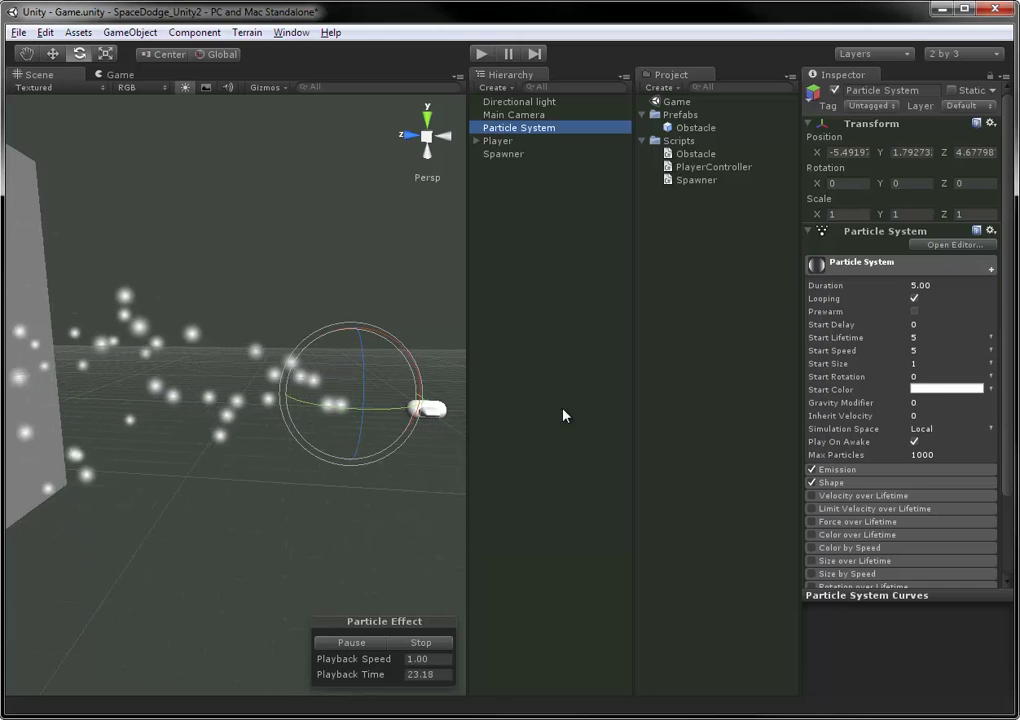
Switch the particle system's looping off and back on.
{"action": "left_click", "coordinate": [914, 298]}
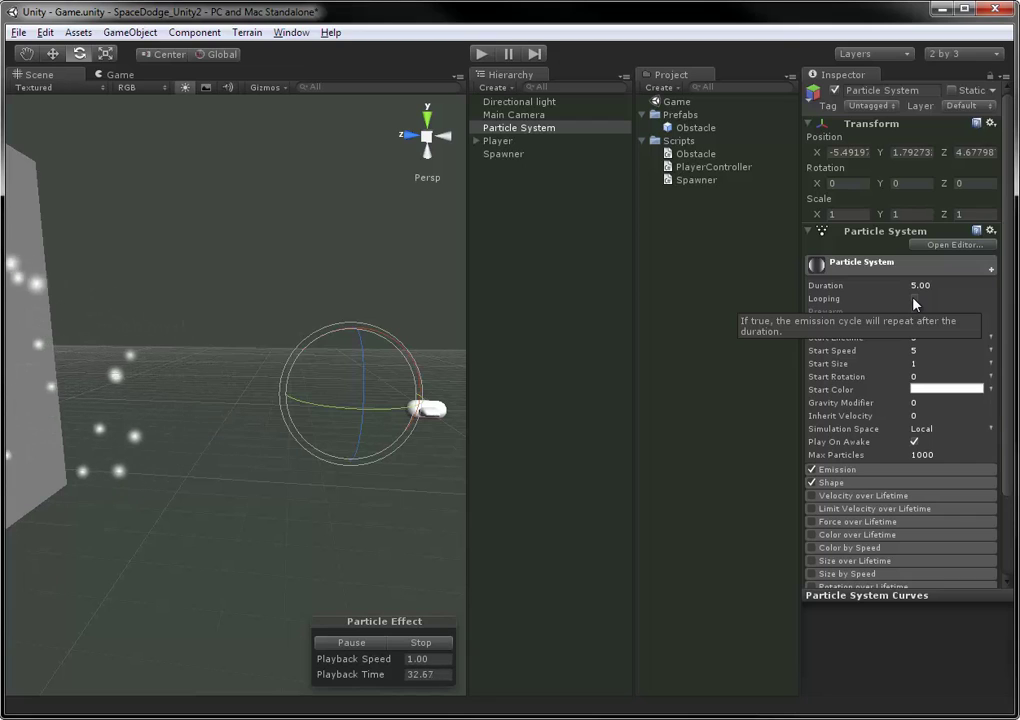
{"action": "left_click", "coordinate": [913, 298]}
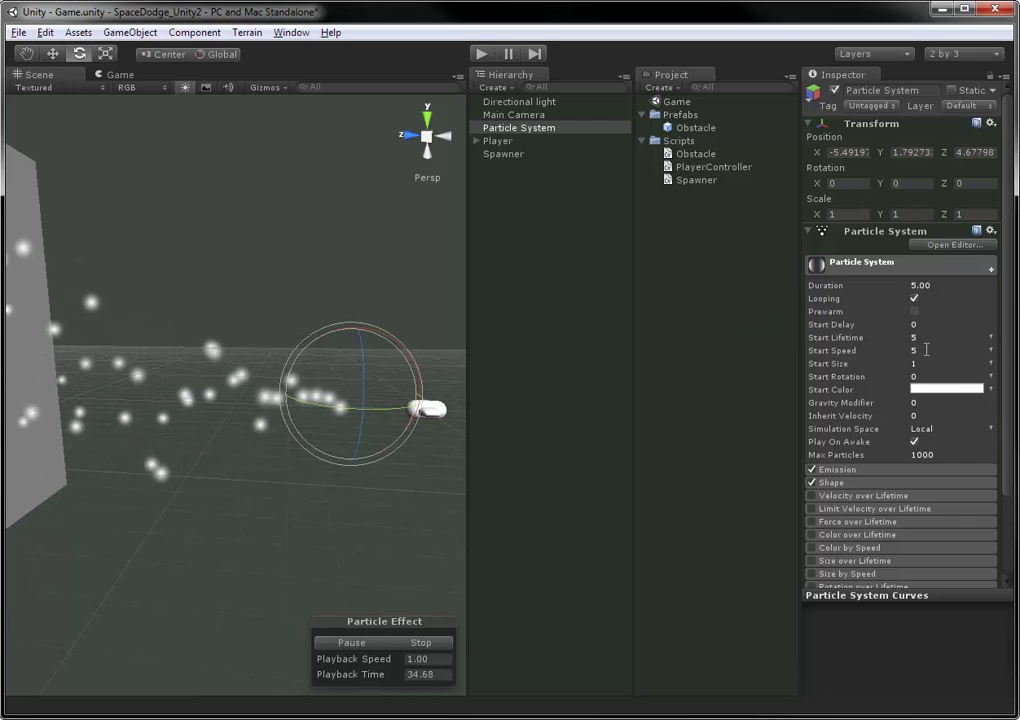
Try a start speed of 10 for the particles and reduce it to 0.6.
{"action": "left_click", "coordinate": [921, 338]}
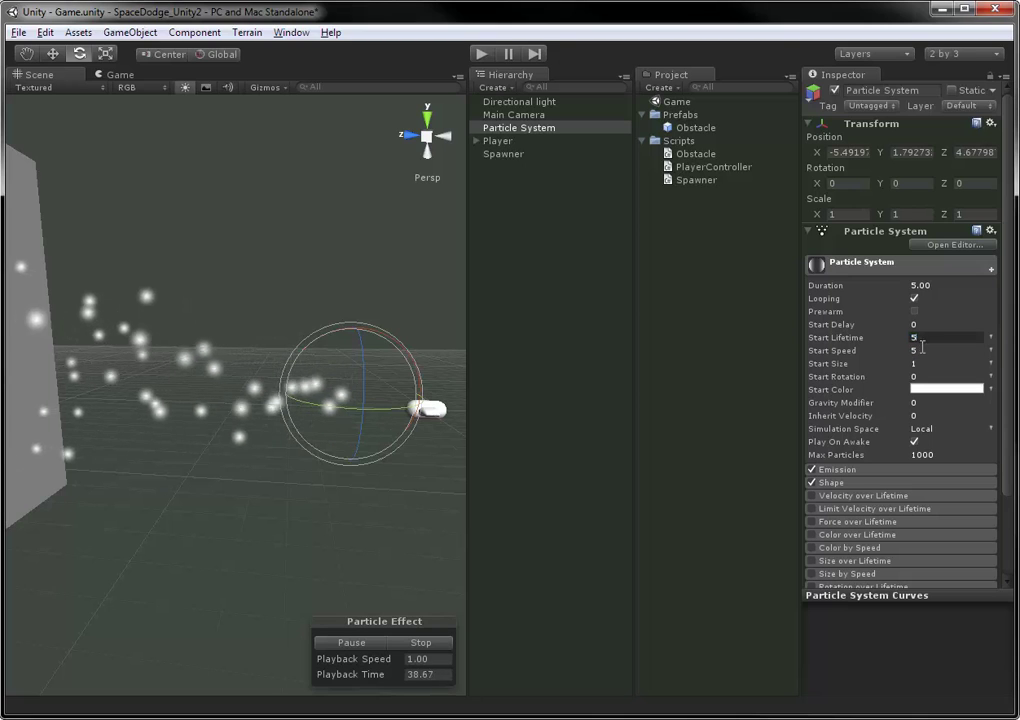
{"action": "left_click", "coordinate": [922, 350]}
{"action": "type", "text": "10"}
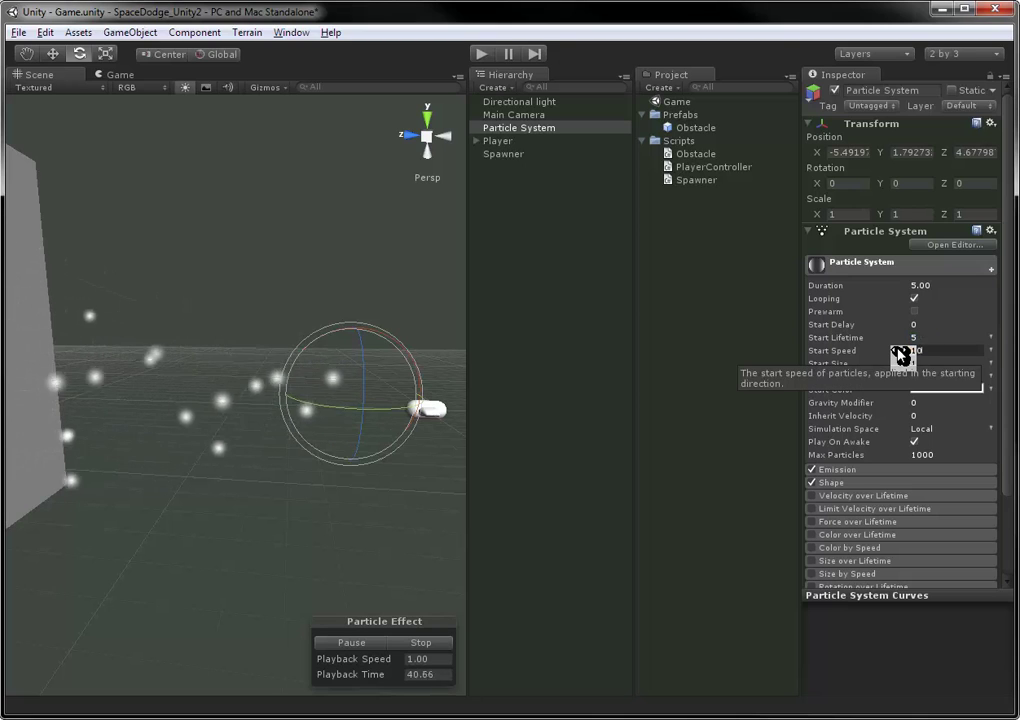
{"action": "left_click_drag", "start_coordinate": [900, 355], "coordinate": [845, 357]}
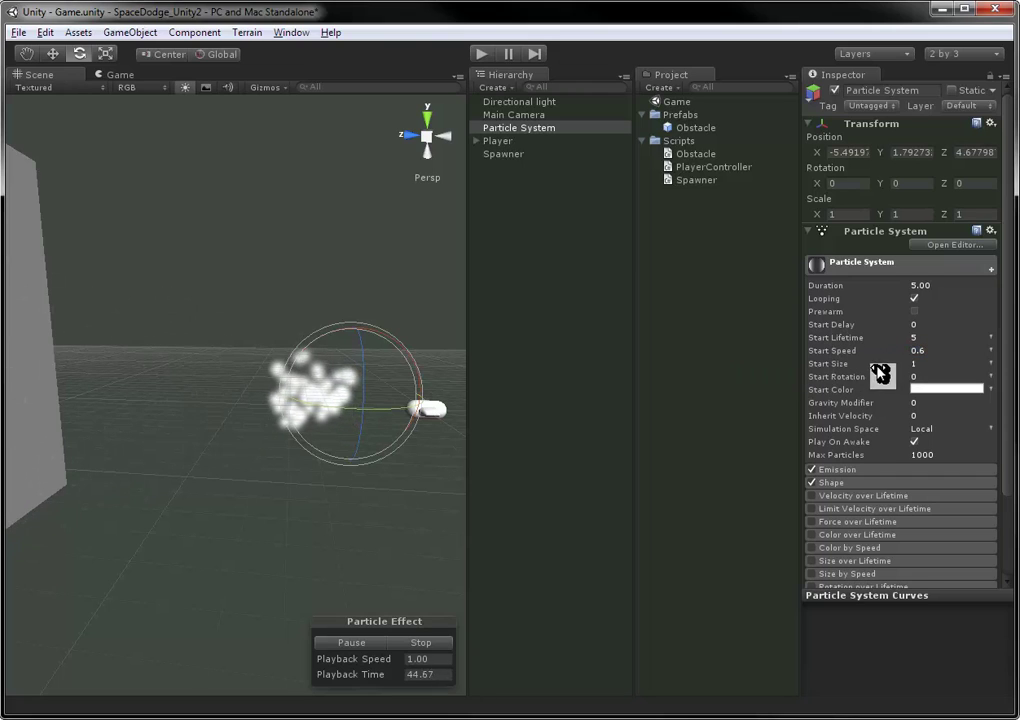
Set the particles' start size to 0.54 and their start color to red.
{"action": "left_click_drag", "start_coordinate": [909, 367], "coordinate": [907, 367]}
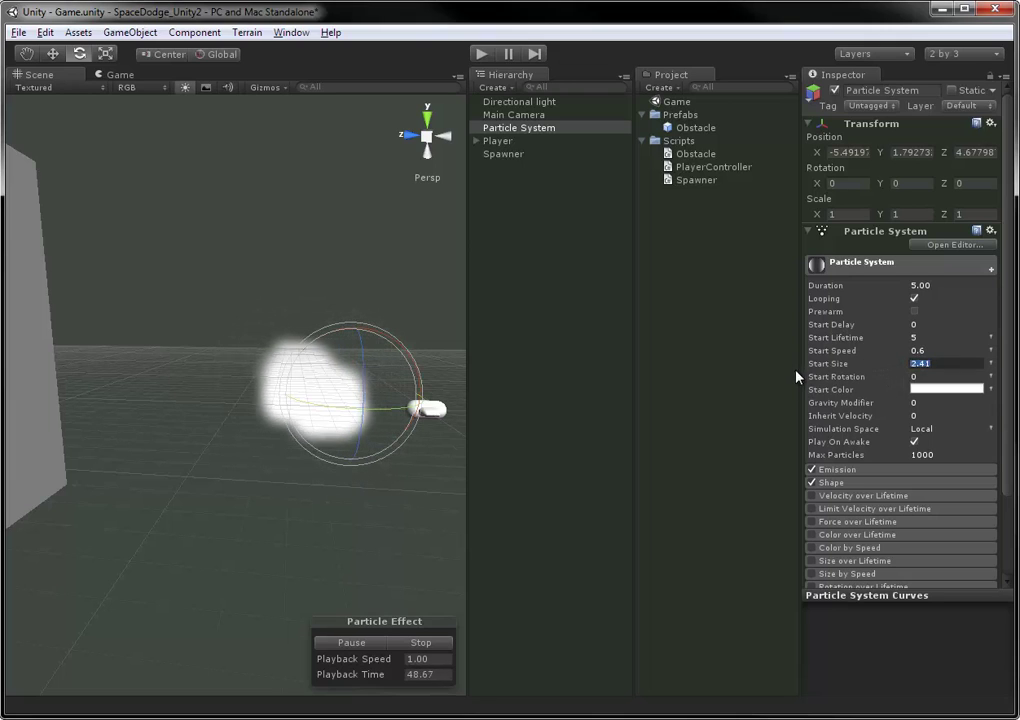
{"action": "key", "text": "Return"}
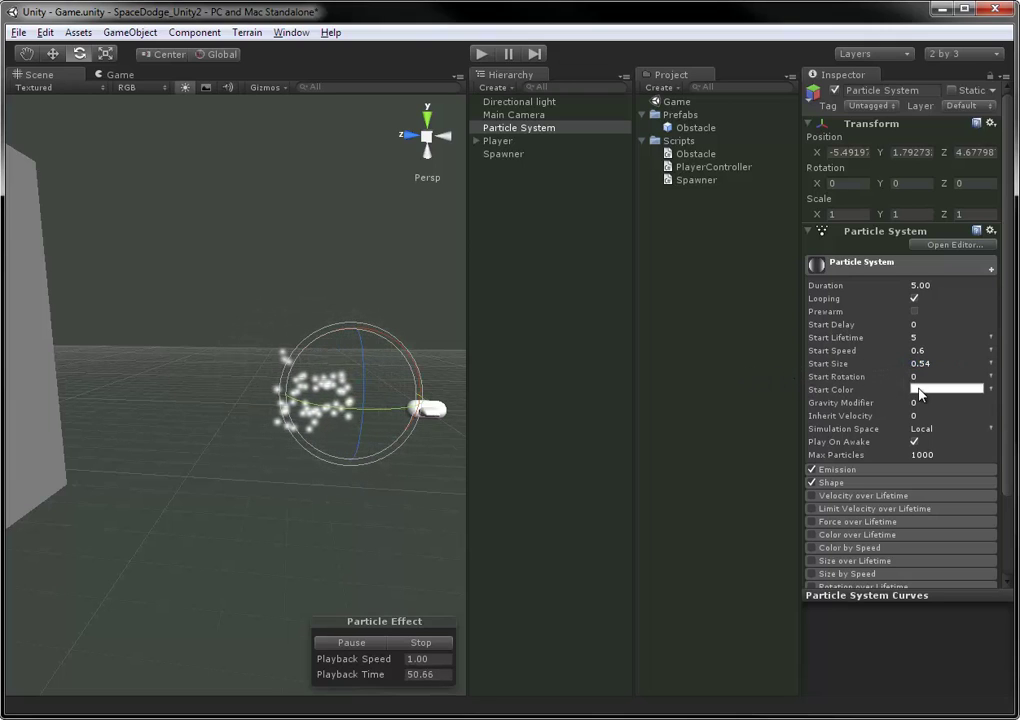
{"action": "left_click", "coordinate": [921, 389]}
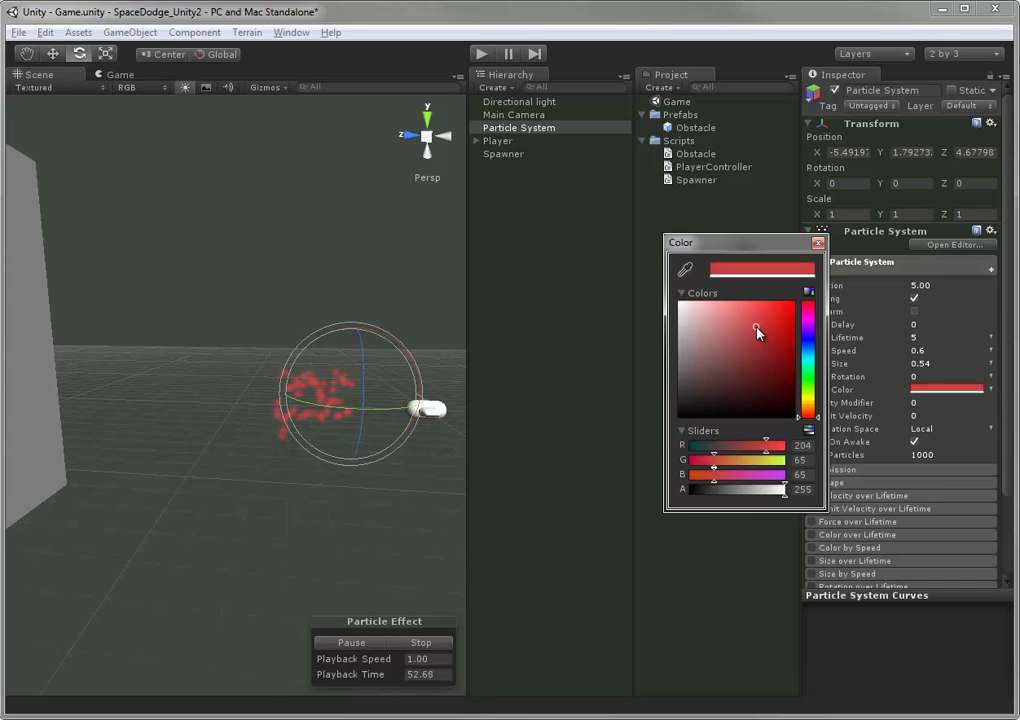
{"action": "left_click", "coordinate": [893, 376]}
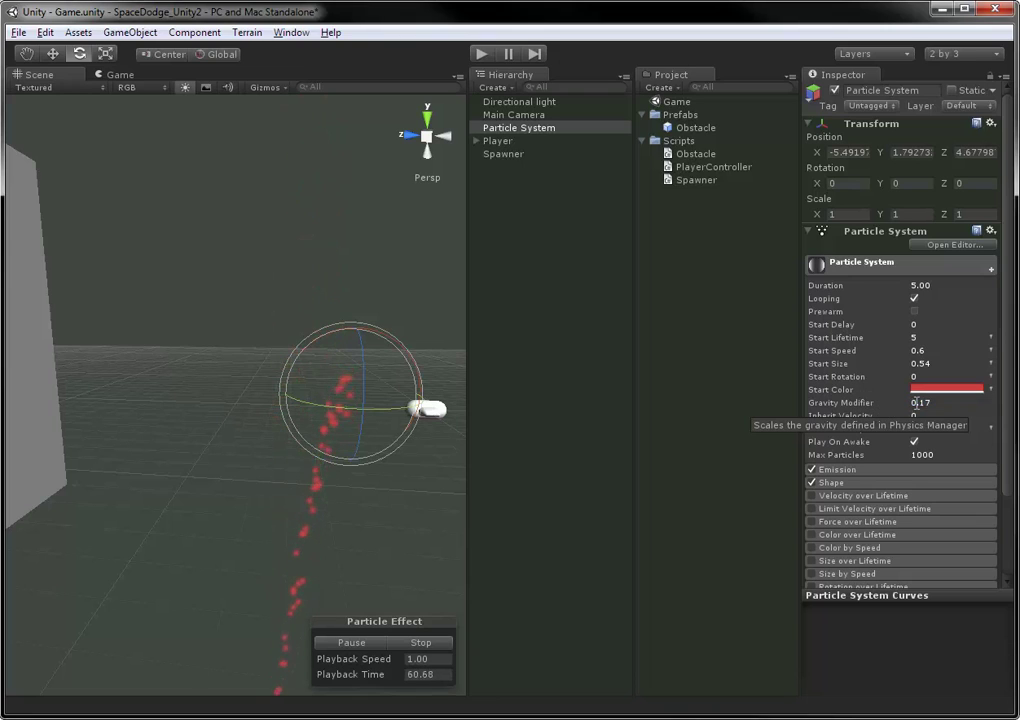
Set the gravity modifier to 0 and limit the system to a maximum of 2 particles.
{"action": "type", "text": "0"}
{"action": "key", "text": "Tab"}
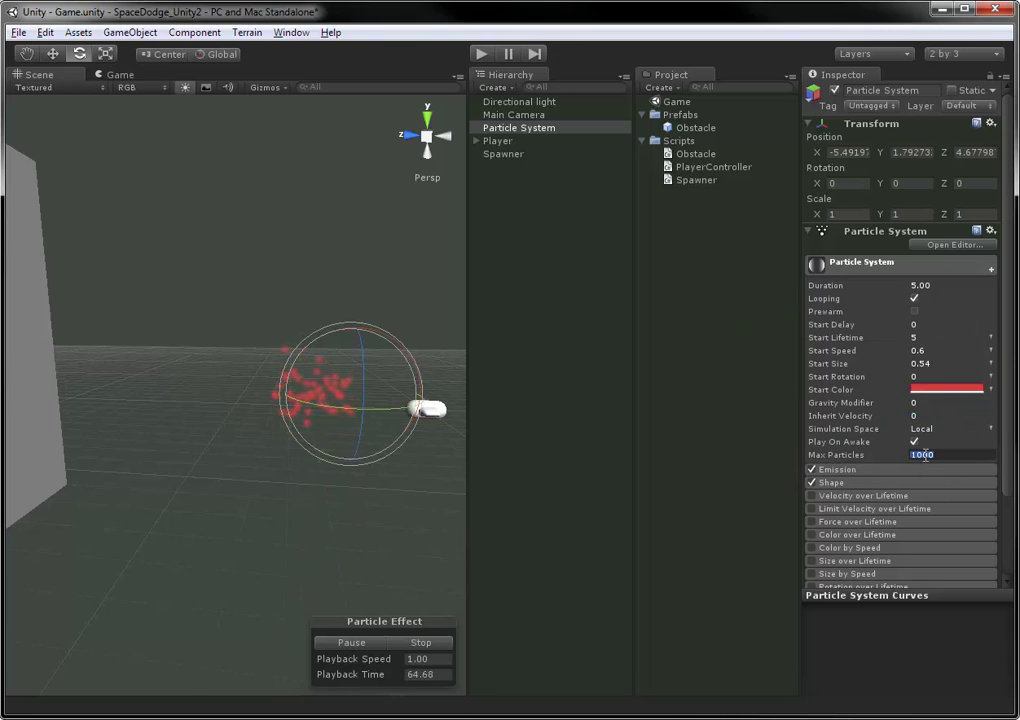
{"action": "type", "text": "2"}
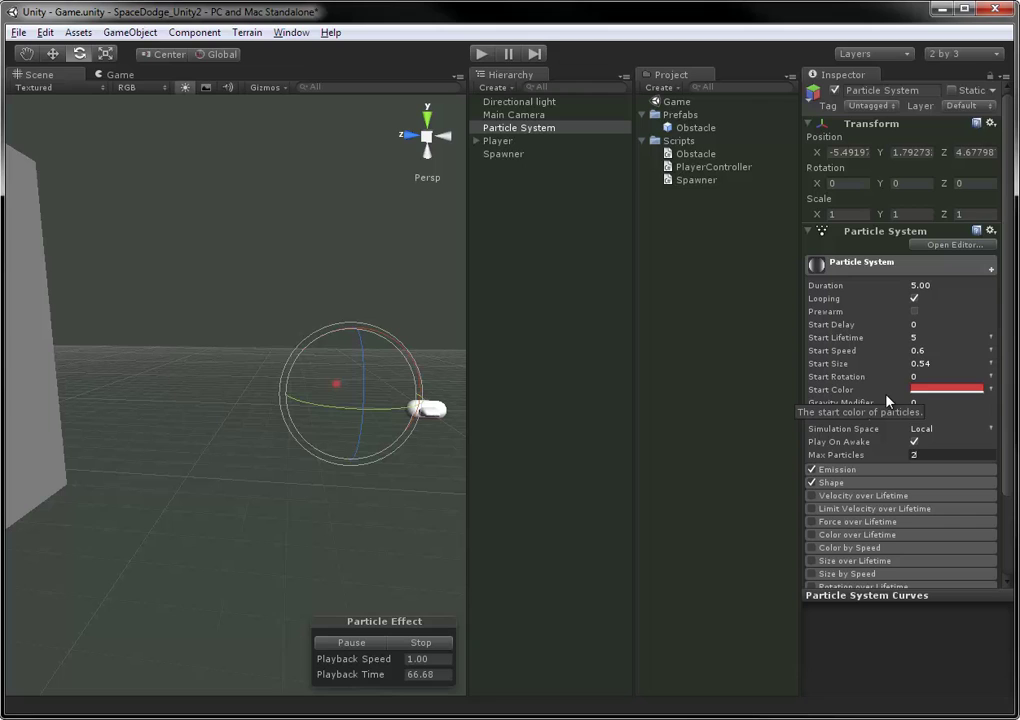
Set the particle system's duration to 2 and its maximum particles to 100.
{"action": "middle_click_drag", "start_coordinate": [350, 449], "coordinate": [345, 442]}
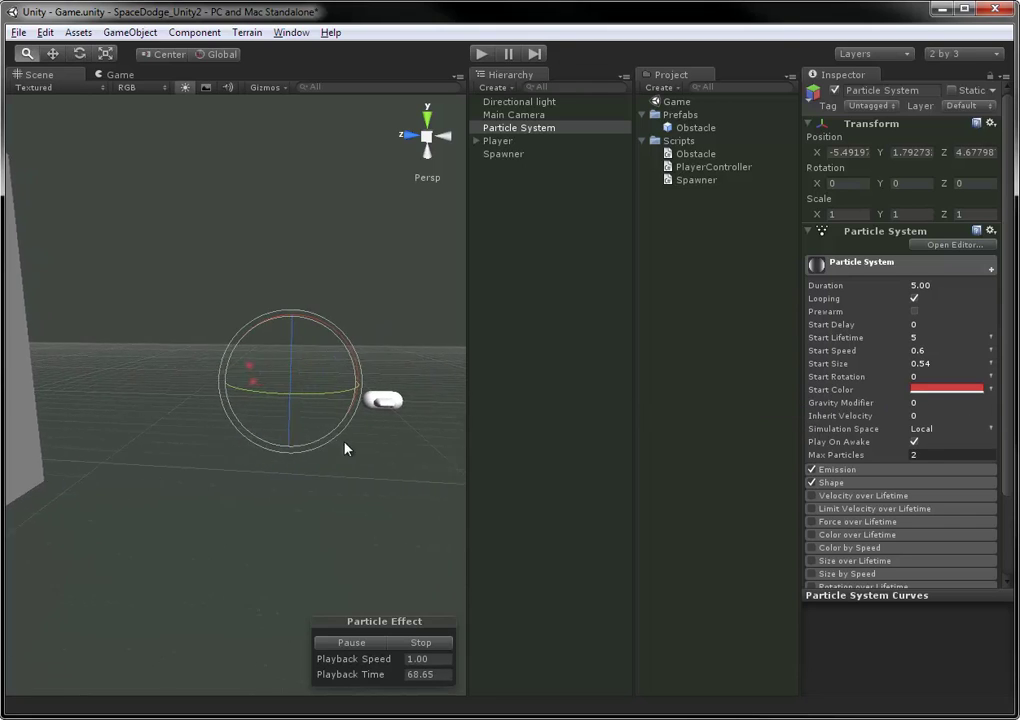
{"action": "right_click_drag", "start_coordinate": [345, 448], "coordinate": [831, 500], "text": "alt"}
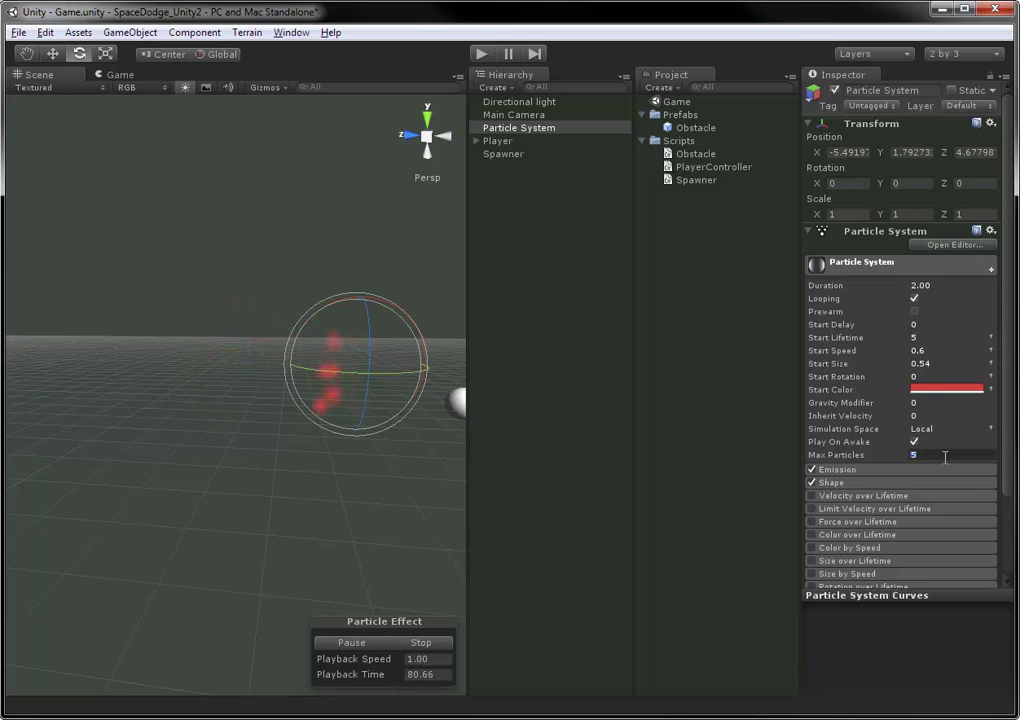
{"action": "type", "text": "100"}
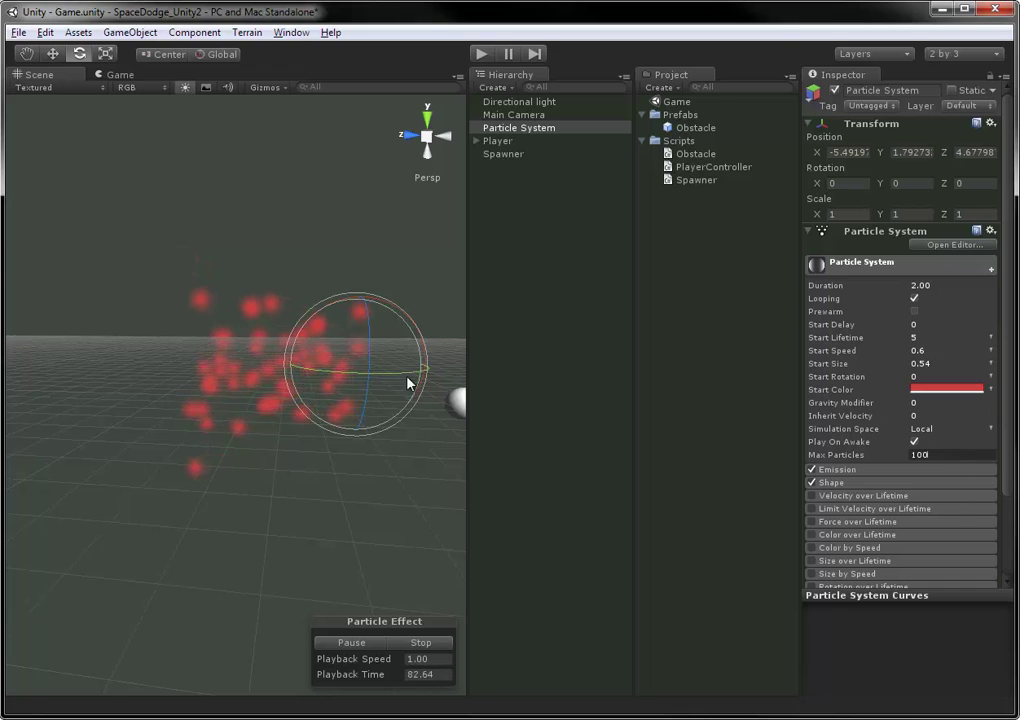
Rotate the particle system to -90 degrees on X so that it emits upward.
{"action": "left_click_drag", "start_coordinate": [336, 307], "coordinate": [557, 327]}
{"action": "middle_click_drag", "start_coordinate": [331, 372], "coordinate": [262, 454]}
{"action": "scroll", "coordinate": [303, 490], "scroll_direction": "up", "scroll_amount": 3}
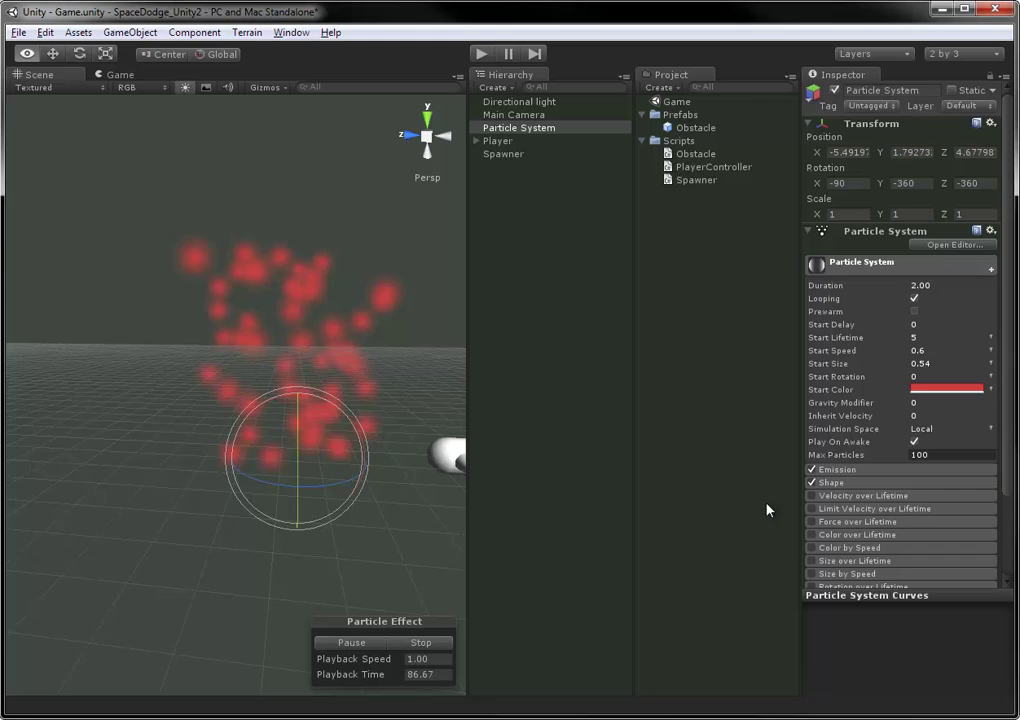
Try emission rates of 20 and 49 and return the rate to 10.
{"action": "scroll", "coordinate": [899, 518], "scroll_direction": "down", "scroll_amount": 2}
{"action": "left_click", "coordinate": [838, 371]}
{"action": "left_click", "coordinate": [919, 384]}
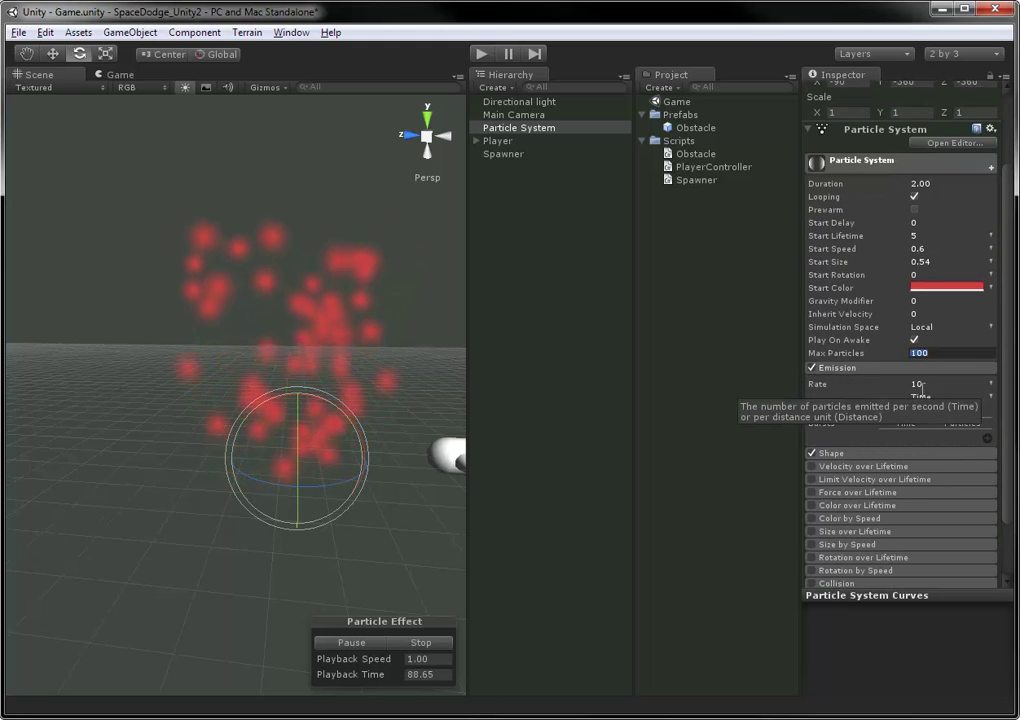
{"action": "type", "text": "20"}
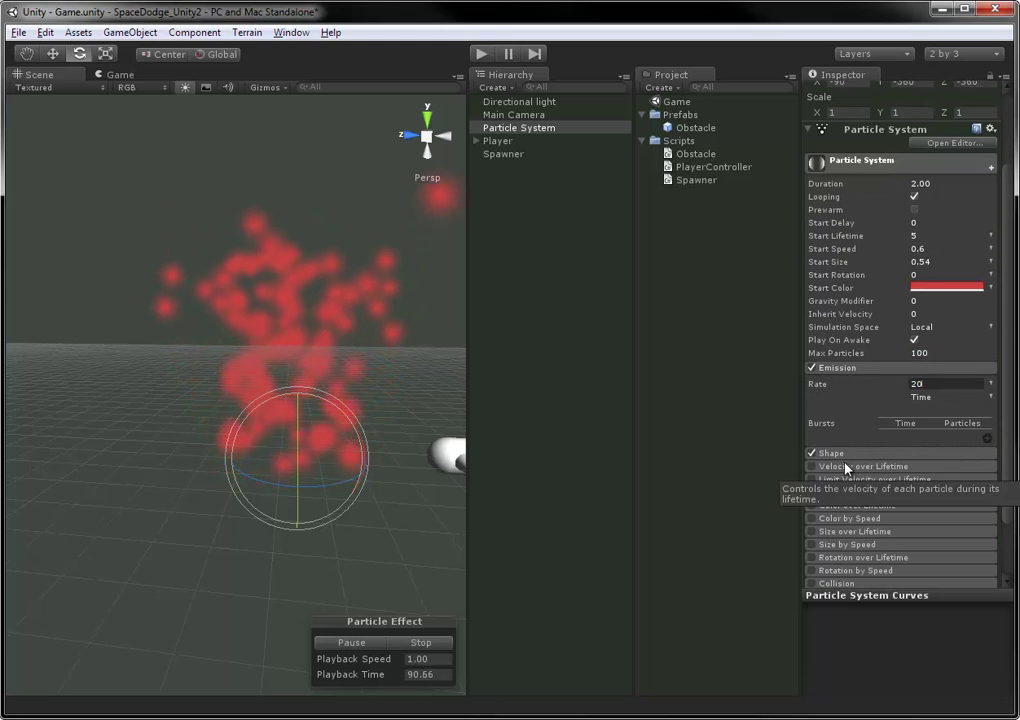
{"action": "key", "text": "BackSpace"}
{"action": "key", "text": "BackSpace"}
{"action": "type", "text": "49"}
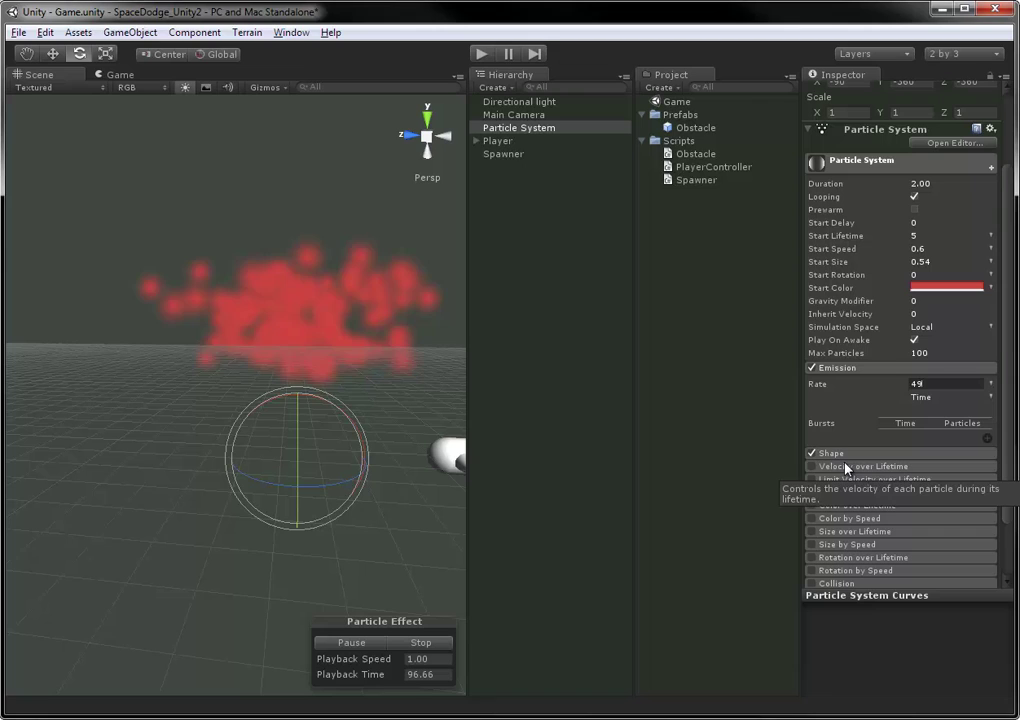
{"action": "key", "text": "BackSpace"}
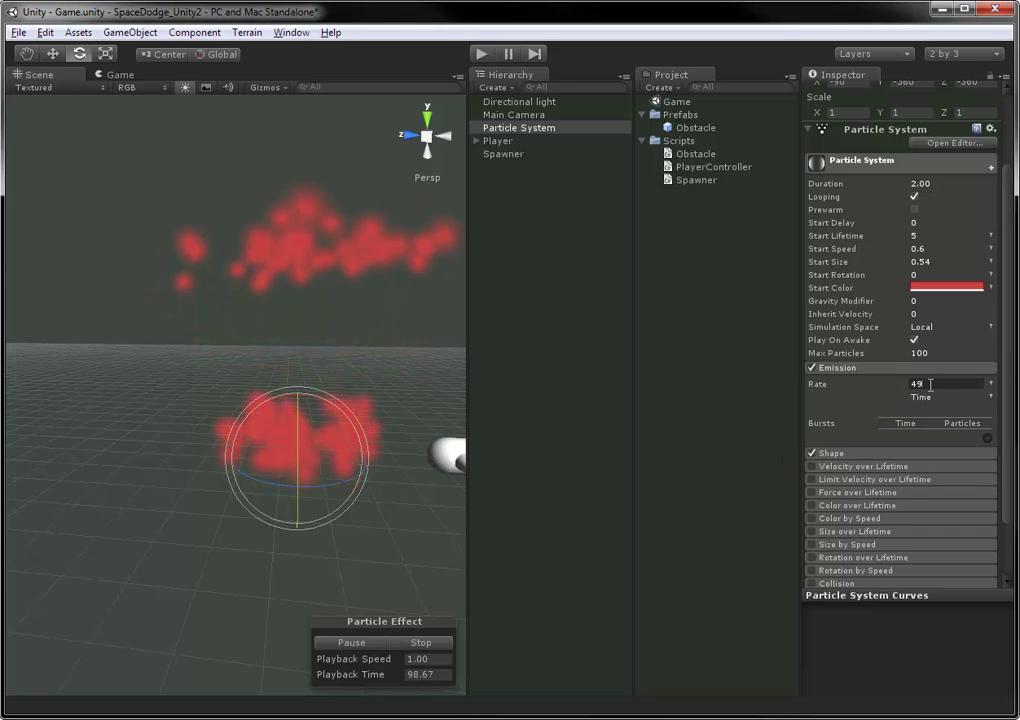
{"action": "type", "text": "10"}
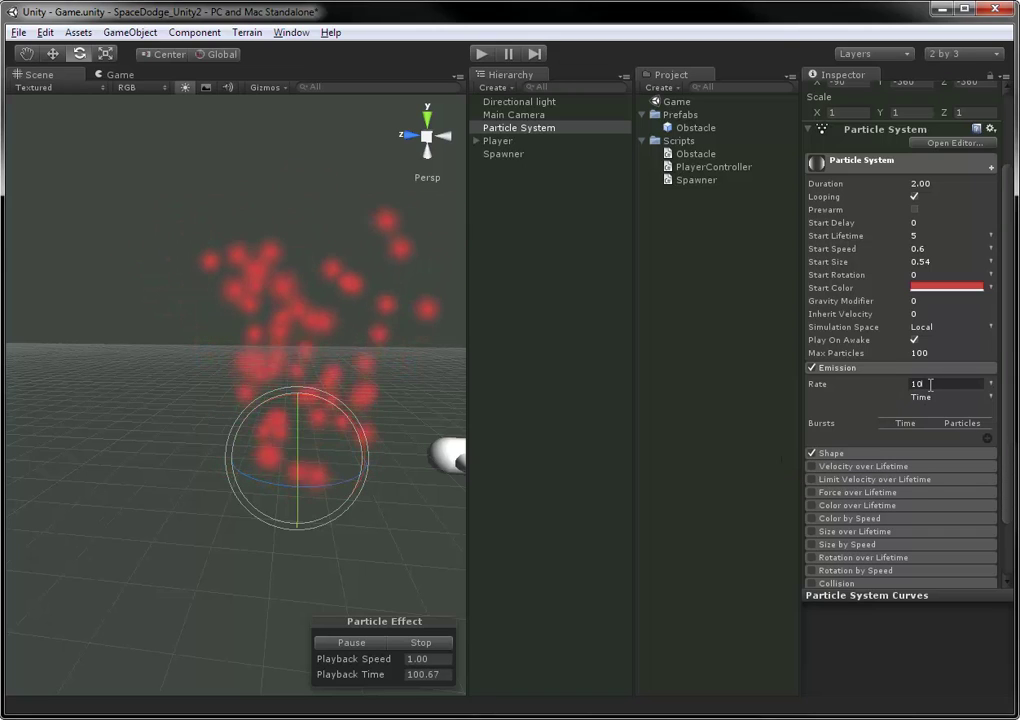
{"action": "left_click", "coordinate": [841, 369]}
Try a cone with an angle of 0 and a sphere as the emitter shape, and settle on a box.
{"action": "left_click", "coordinate": [834, 381]}
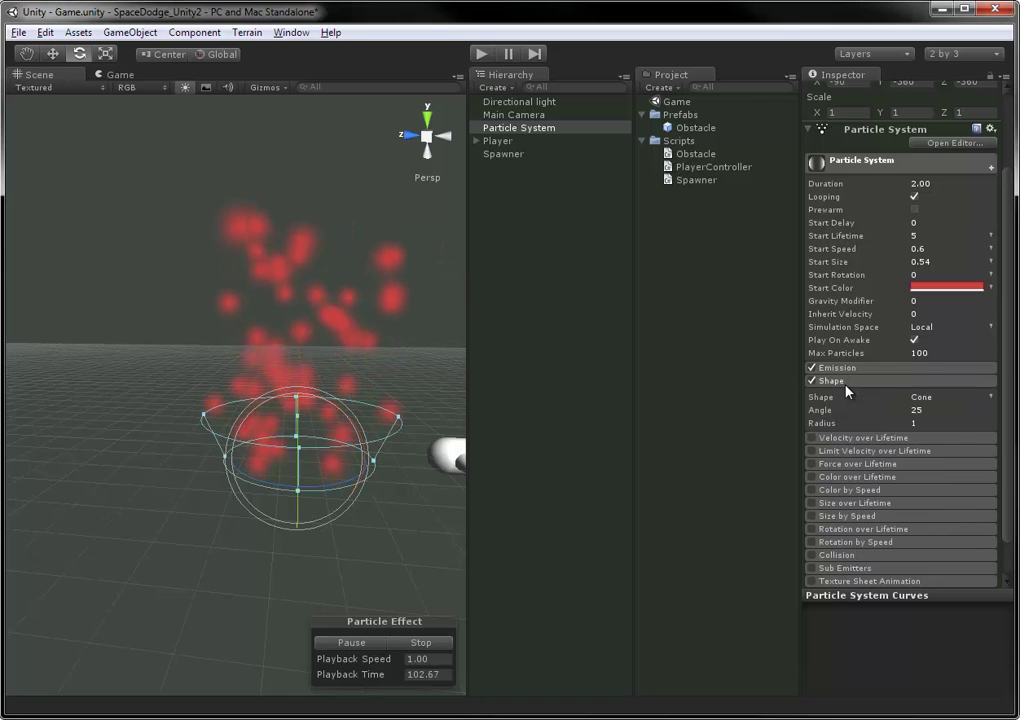
{"action": "left_click_drag", "start_coordinate": [873, 414], "coordinate": [79, 502]}
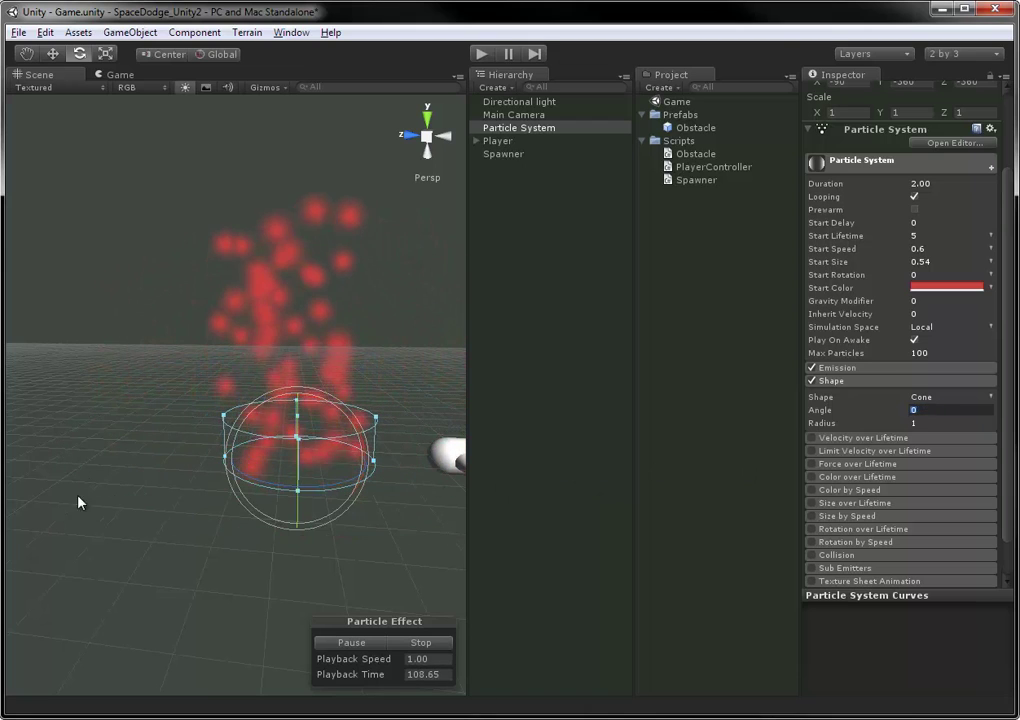
{"action": "left_click", "coordinate": [918, 398]}
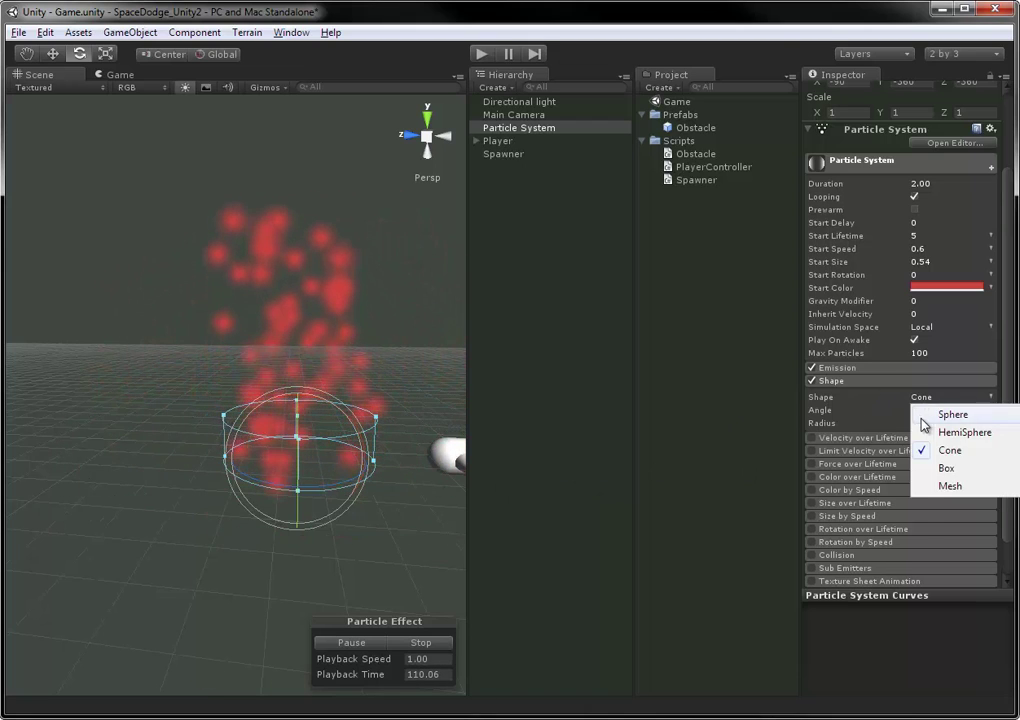
{"action": "left_click", "coordinate": [922, 416]}
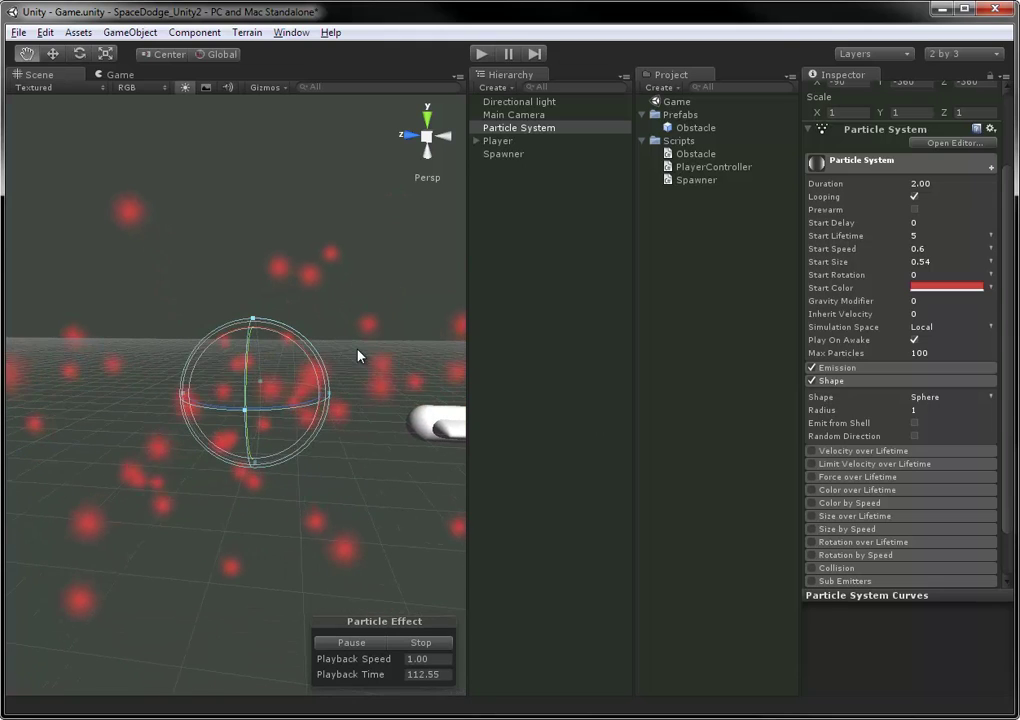
{"action": "left_click", "coordinate": [927, 397]}
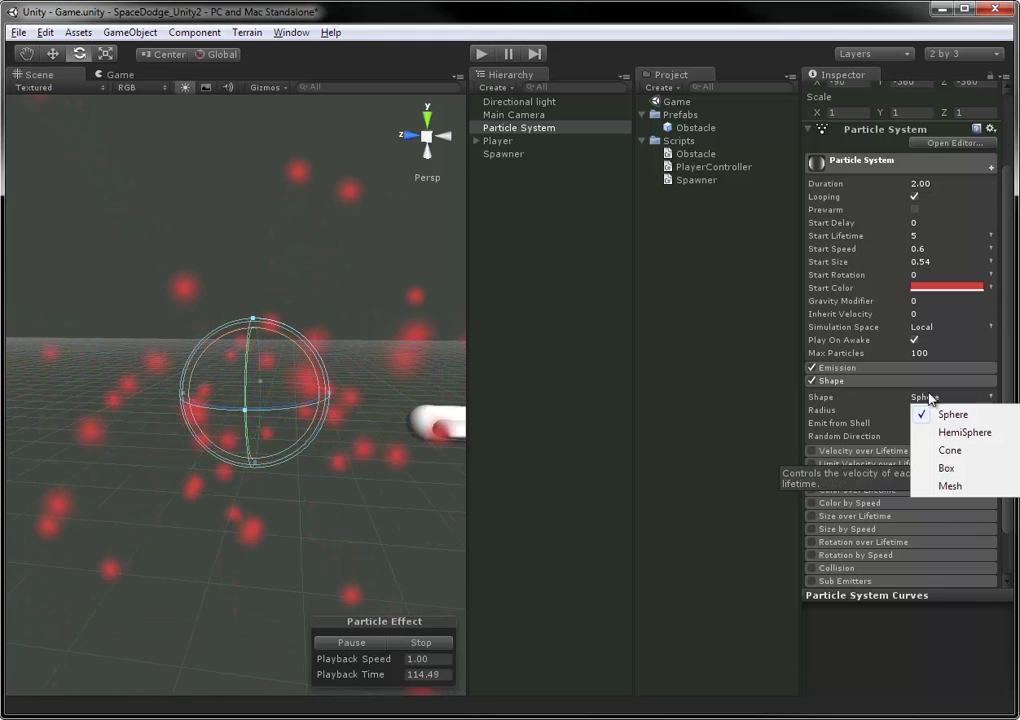
{"action": "left_click", "coordinate": [948, 470]}
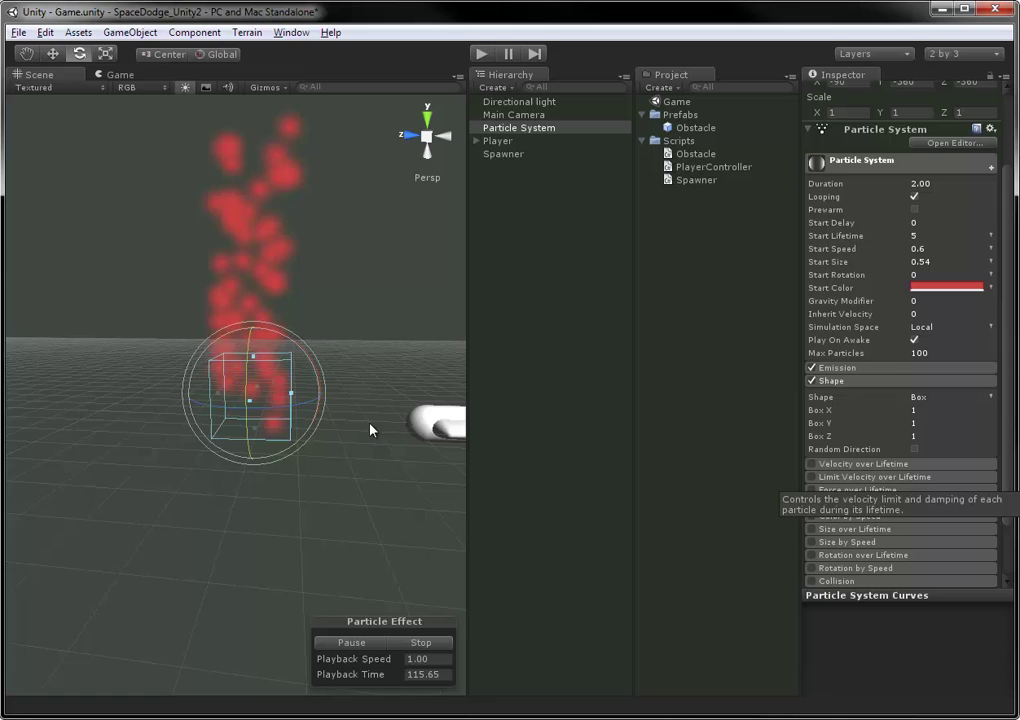
Set the box emitter's X size to 0.77 and its Y size to 0.99.
{"action": "left_click_drag", "start_coordinate": [371, 426], "coordinate": [428, 558], "text": "alt"}
{"action": "left_click_drag", "start_coordinate": [819, 428], "coordinate": [781, 433]}
{"action": "left_click_drag", "start_coordinate": [366, 472], "coordinate": [244, 476], "text": "alt"}
{"action": "right_click_drag", "start_coordinate": [244, 476], "coordinate": [404, 484], "text": "alt"}
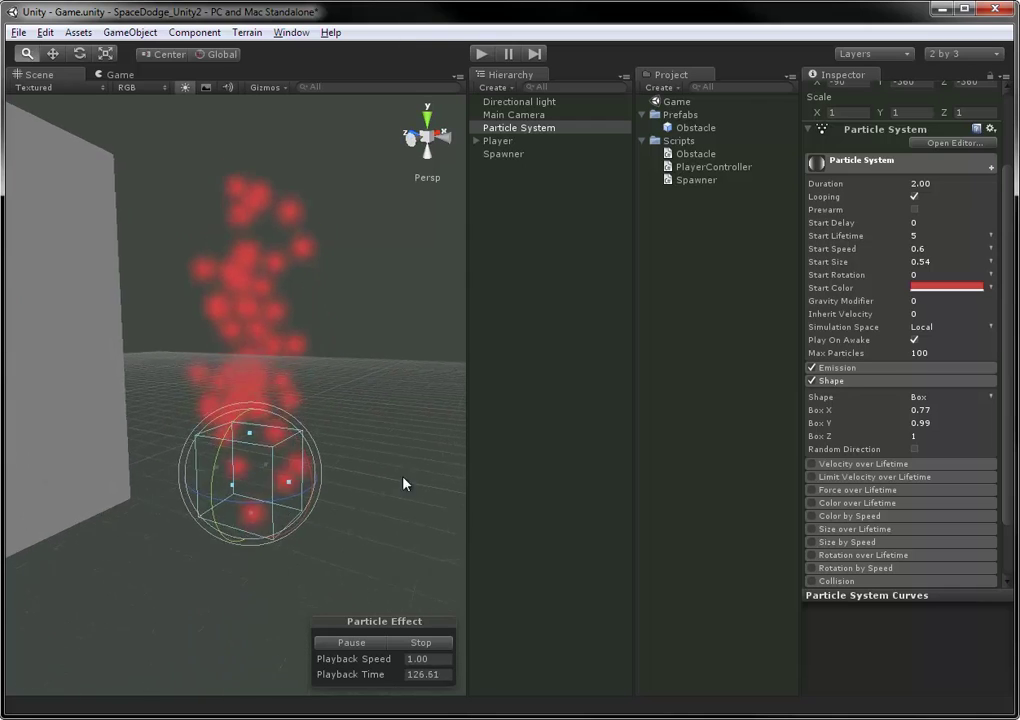
{"action": "left_click", "coordinate": [845, 381]}
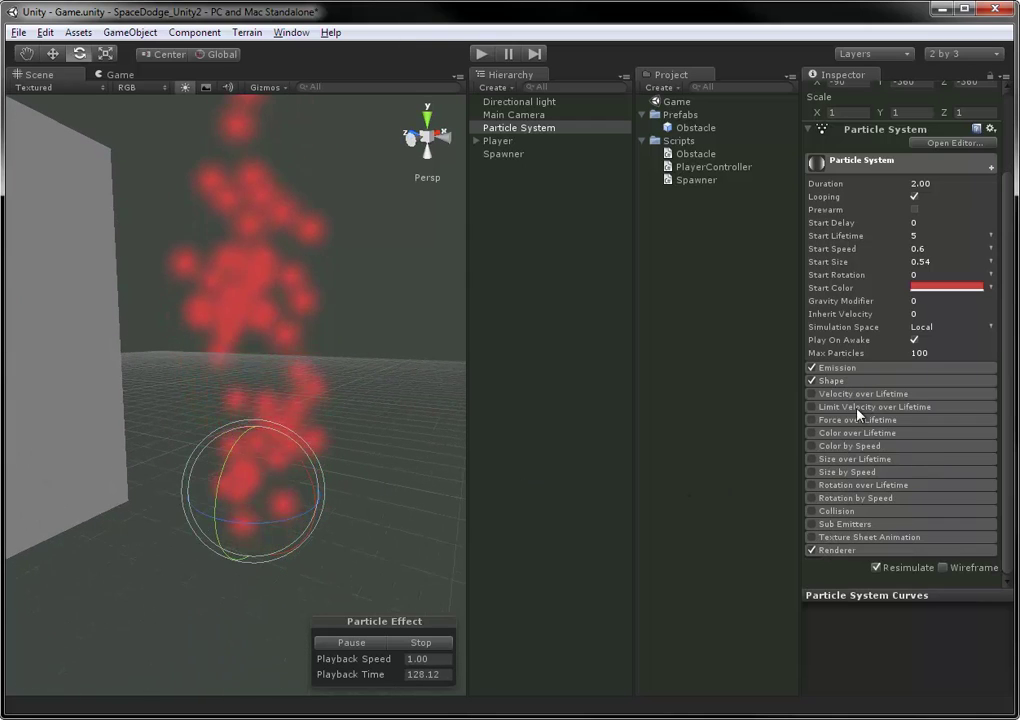
Enable Color over Lifetime and set the particles' start color to white.
{"action": "left_click", "coordinate": [811, 433]}
{"action": "left_click", "coordinate": [919, 289]}
{"action": "left_click", "coordinate": [679, 295]}
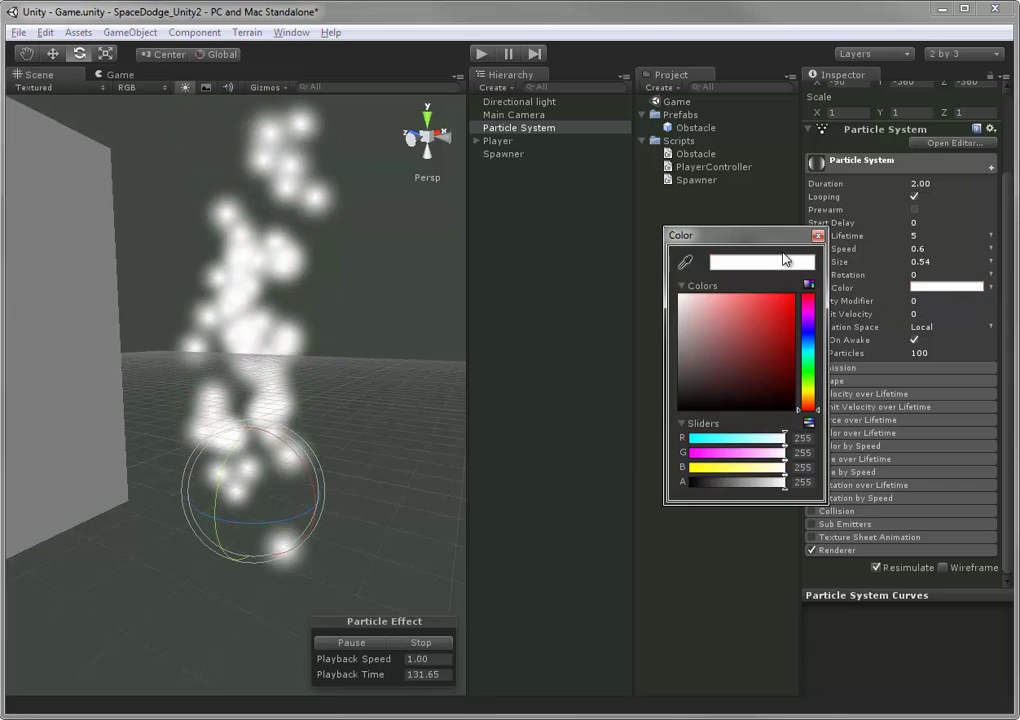
{"action": "left_click", "coordinate": [817, 235]}
In the Color over Lifetime gradient, set alpha to 0 at both ends with a fully opaque key near the middle.
{"action": "left_click", "coordinate": [850, 434]}
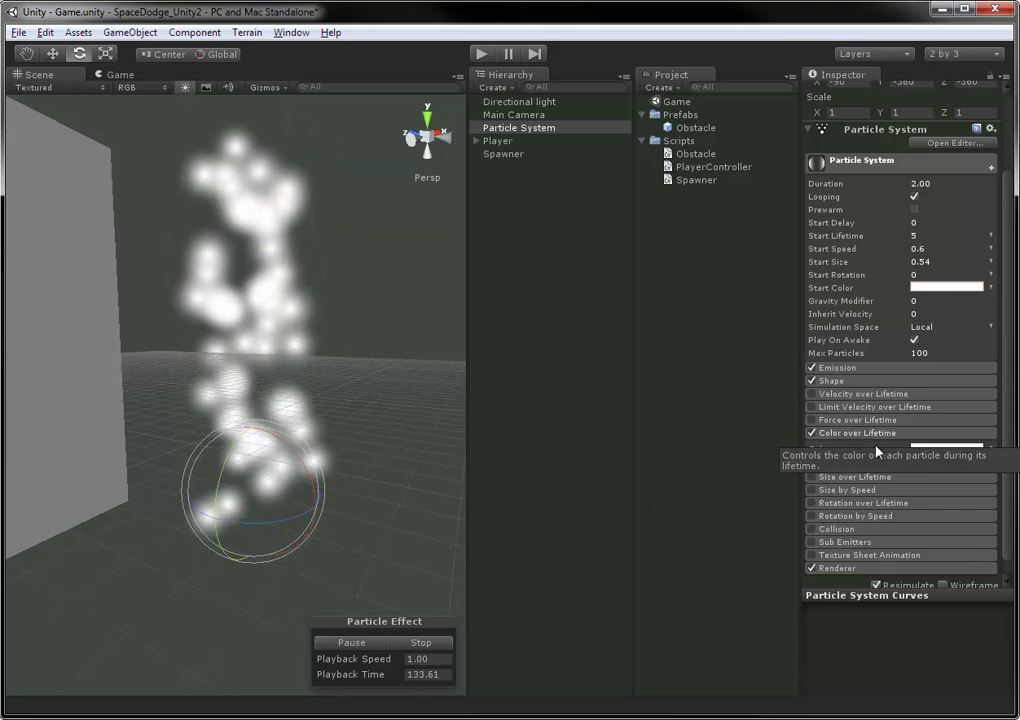
{"action": "left_click", "coordinate": [930, 449]}
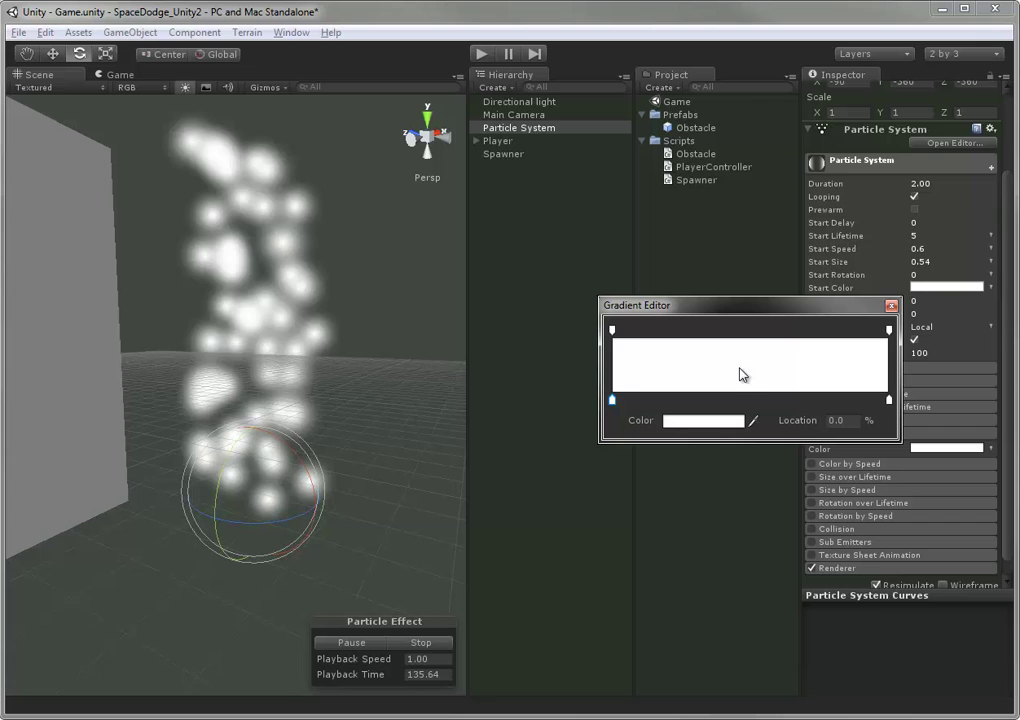
{"action": "mouse_move", "coordinate": [612, 330]}
{"action": "left_mouse_down"}
{"action": "mouse_move", "coordinate": [628, 332]}
{"action": "mouse_move", "coordinate": [612, 332]}
{"action": "left_mouse_up"}
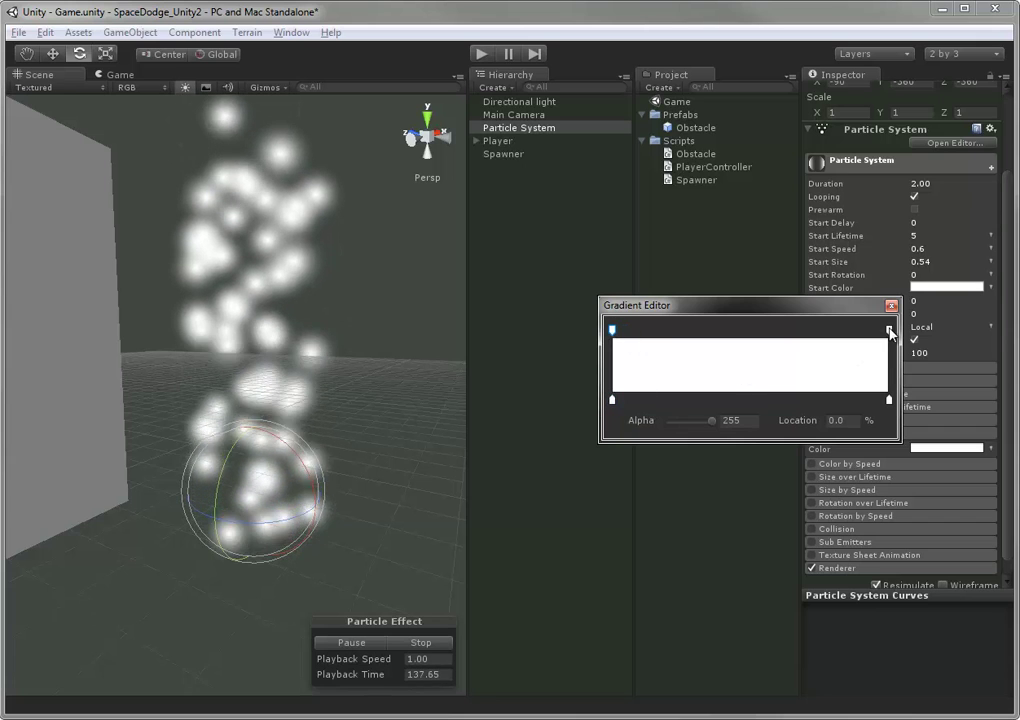
{"action": "left_click", "coordinate": [889, 330]}
{"action": "left_click_drag", "start_coordinate": [720, 422], "coordinate": [667, 421]}
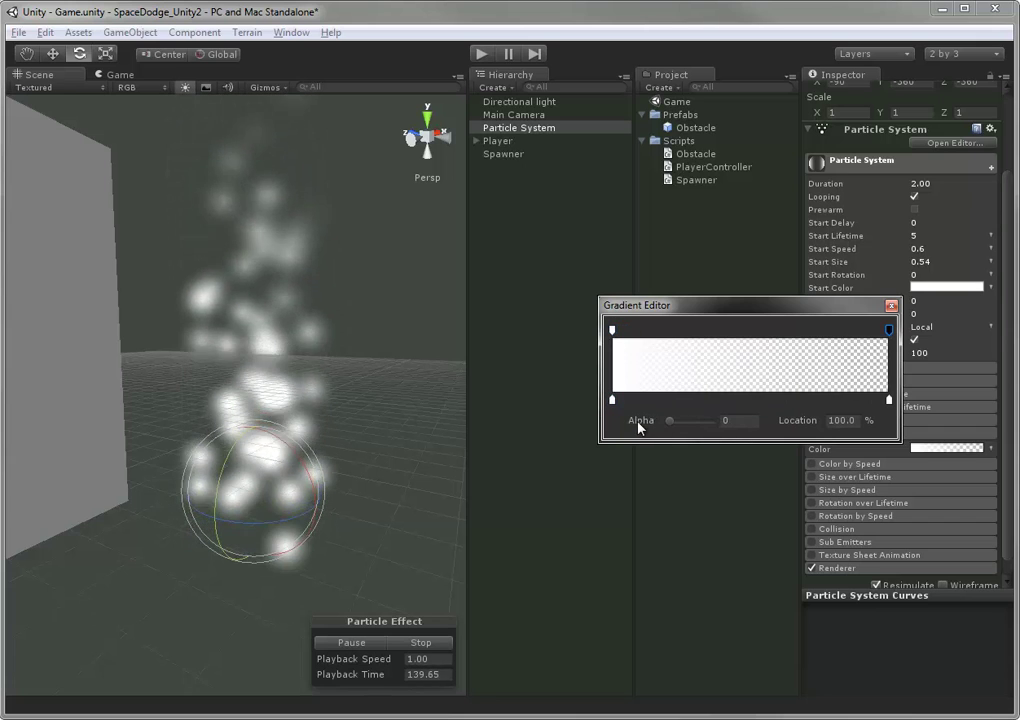
{"action": "left_click", "coordinate": [748, 331]}
{"action": "left_click_drag", "start_coordinate": [688, 421], "coordinate": [665, 424]}
{"action": "left_click", "coordinate": [612, 333]}
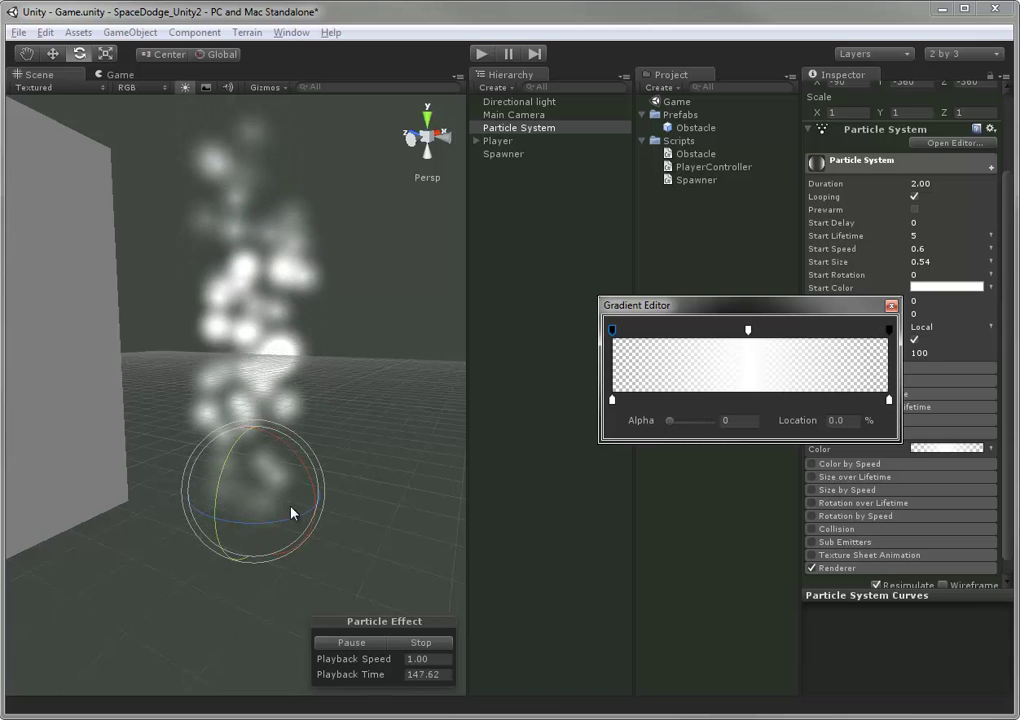
Try red for the gradient's starting color key and settle on a light greenish yellow.
{"action": "left_click", "coordinate": [612, 400]}
{"action": "left_click", "coordinate": [697, 424]}
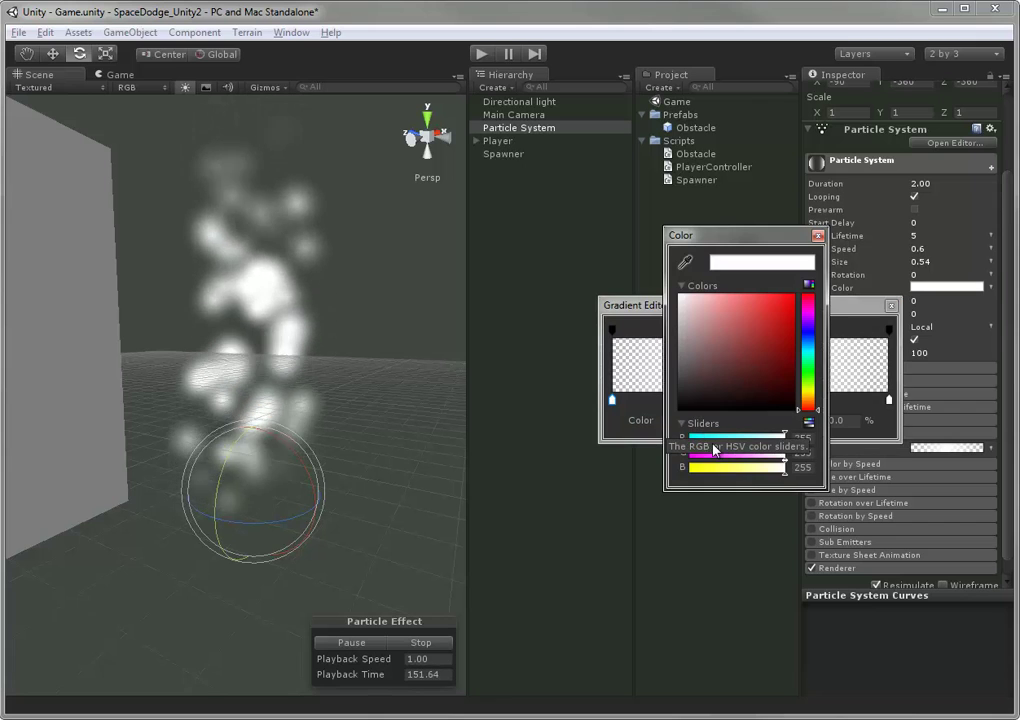
{"action": "left_click_drag", "start_coordinate": [784, 467], "coordinate": [699, 470]}
{"action": "left_click", "coordinate": [710, 453]}
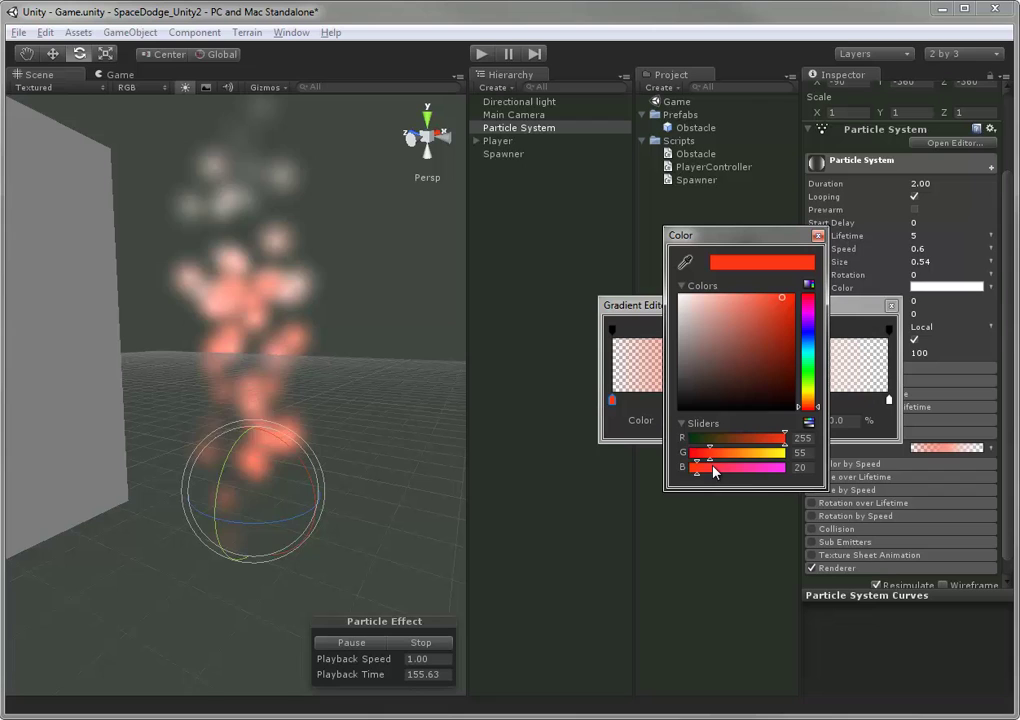
{"action": "left_click", "coordinate": [700, 468]}
{"action": "left_click_drag", "start_coordinate": [802, 397], "coordinate": [783, 386]}
{"action": "left_click_drag", "start_coordinate": [779, 300], "coordinate": [742, 294]}
{"action": "left_click", "coordinate": [607, 431]}
Set the gradient's final color key to dark red, RGB 112, 5, 5.
{"action": "left_click", "coordinate": [889, 400]}
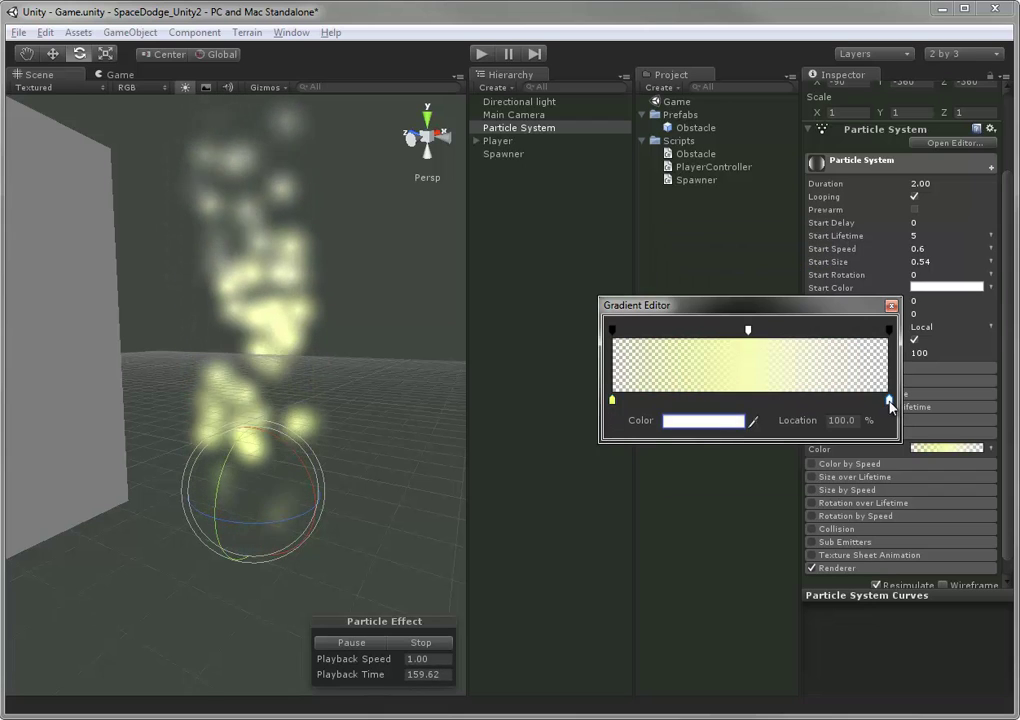
{"action": "left_click", "coordinate": [722, 420]}
{"action": "left_click_drag", "start_coordinate": [807, 410], "coordinate": [807, 417]}
{"action": "left_click_drag", "start_coordinate": [750, 358], "coordinate": [786, 366]}
{"action": "left_click", "coordinate": [610, 434]}
Add a color key at 41.8% of the gradient and make it bright yellow, RGB 255, 251, 0.
{"action": "left_click", "coordinate": [699, 400]}
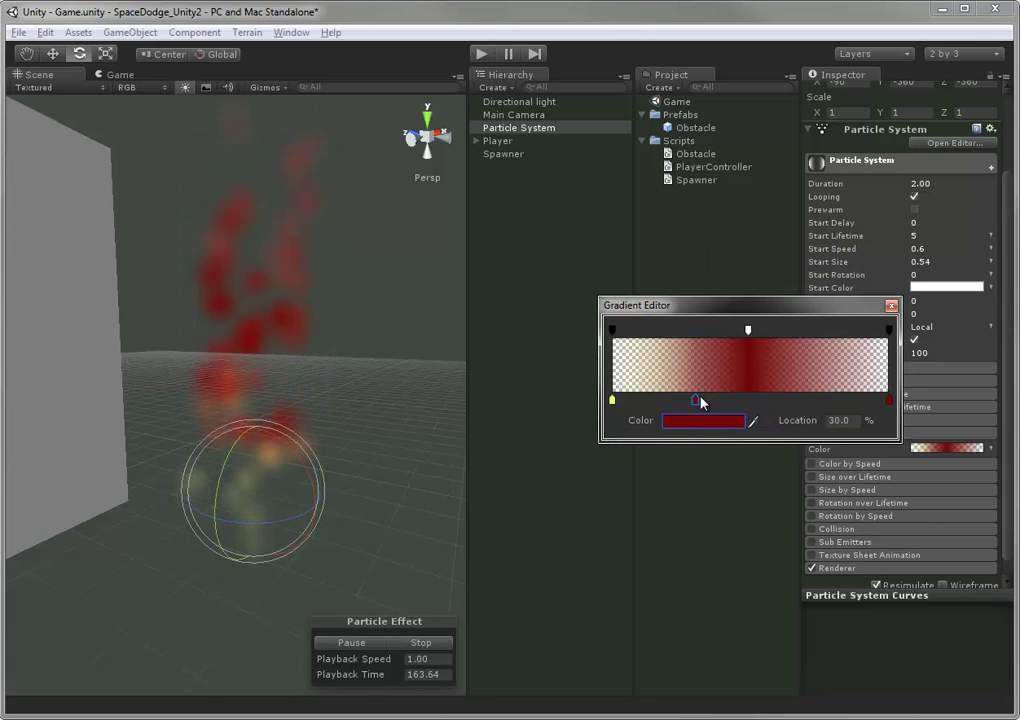
{"action": "left_click_drag", "start_coordinate": [699, 400], "coordinate": [722, 401]}
{"action": "left_click", "coordinate": [717, 428]}
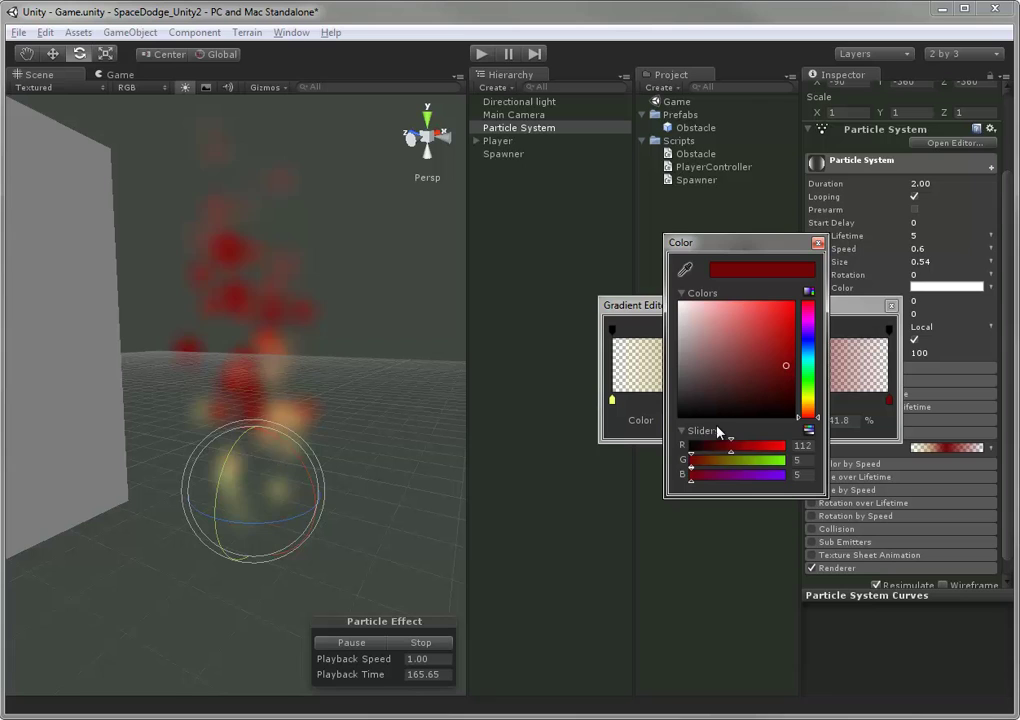
{"action": "left_click_drag", "start_coordinate": [810, 403], "coordinate": [817, 397]}
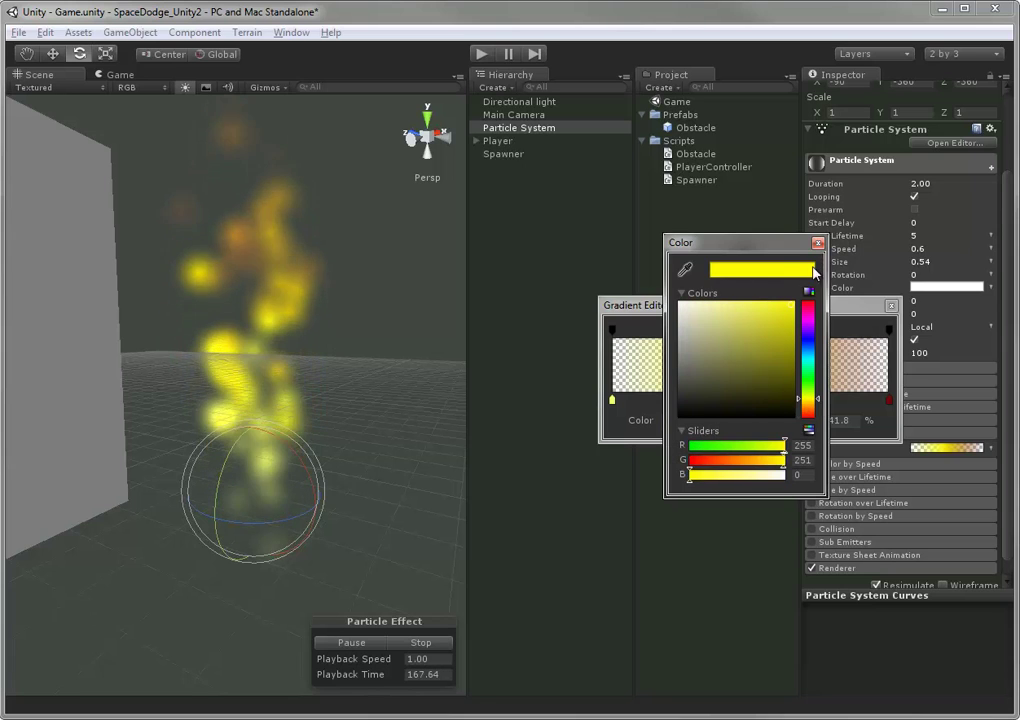
{"action": "left_click", "coordinate": [622, 440]}
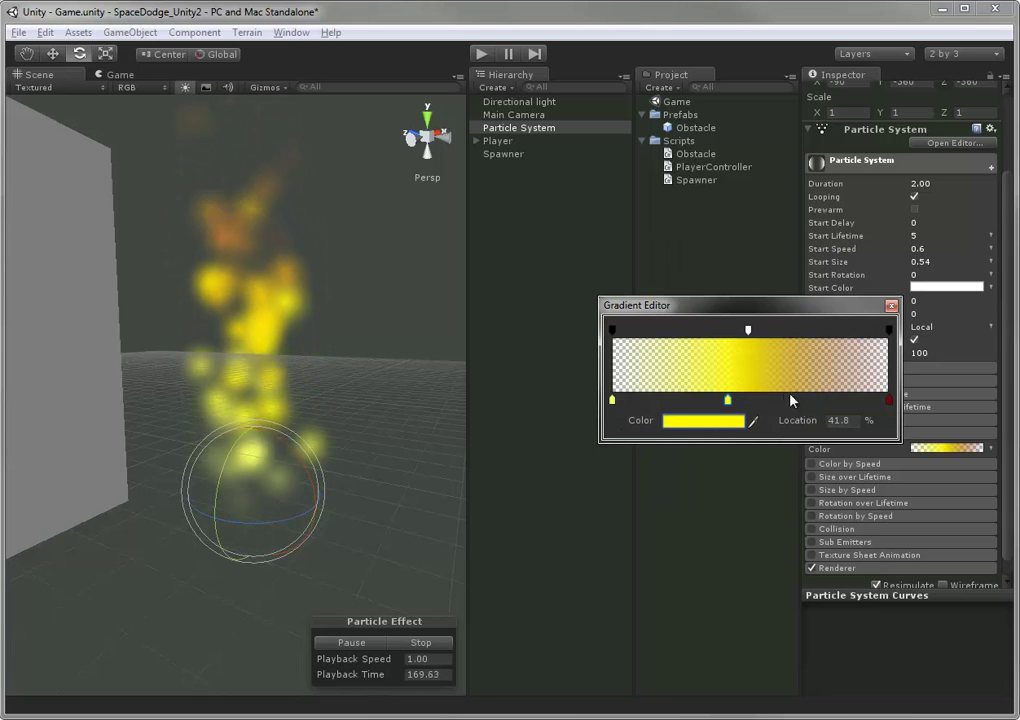
Add a pale beige-yellow color key at 72.9% of the gradient and finish editing the gradient.
{"action": "left_click_drag", "start_coordinate": [791, 400], "coordinate": [812, 399]}
{"action": "left_click", "coordinate": [727, 422]}
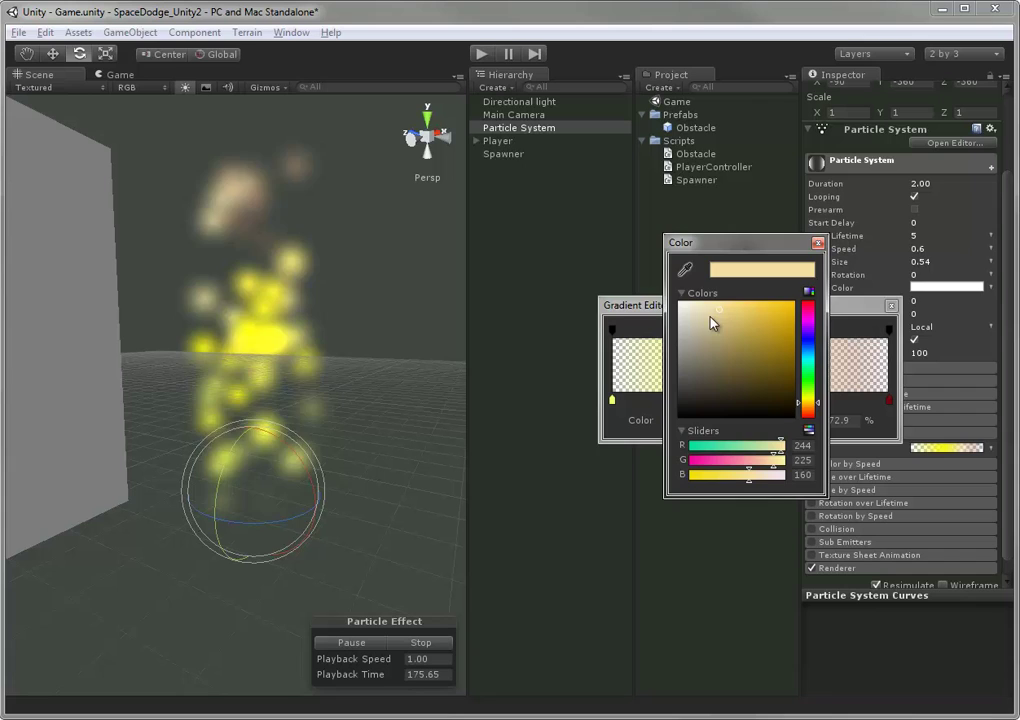
{"action": "left_click", "coordinate": [617, 433]}
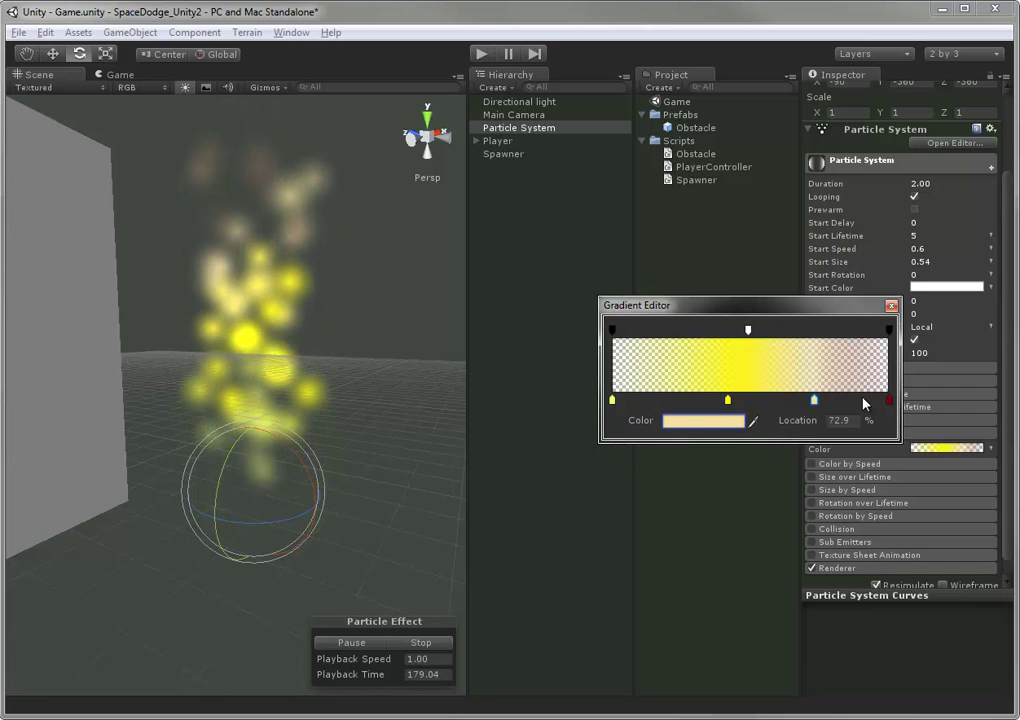
{"action": "left_click", "coordinate": [891, 306]}
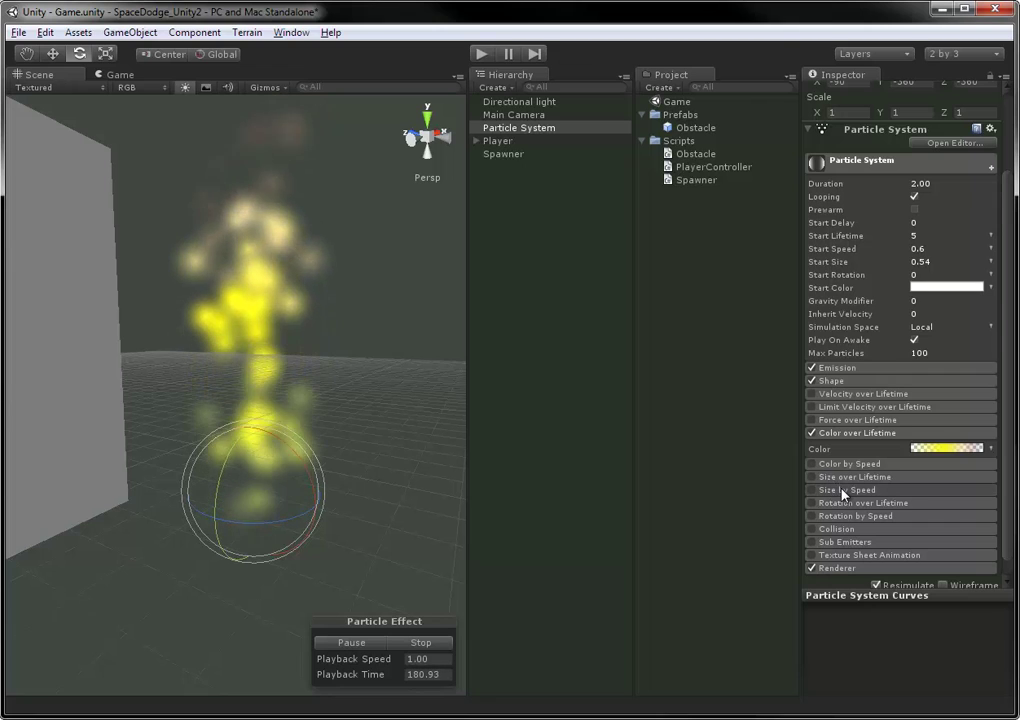
Enable Size over Lifetime with a curve falling from 1 to 0, and set the box emitter's X and Y to 0.2.
{"action": "left_click", "coordinate": [847, 478]}
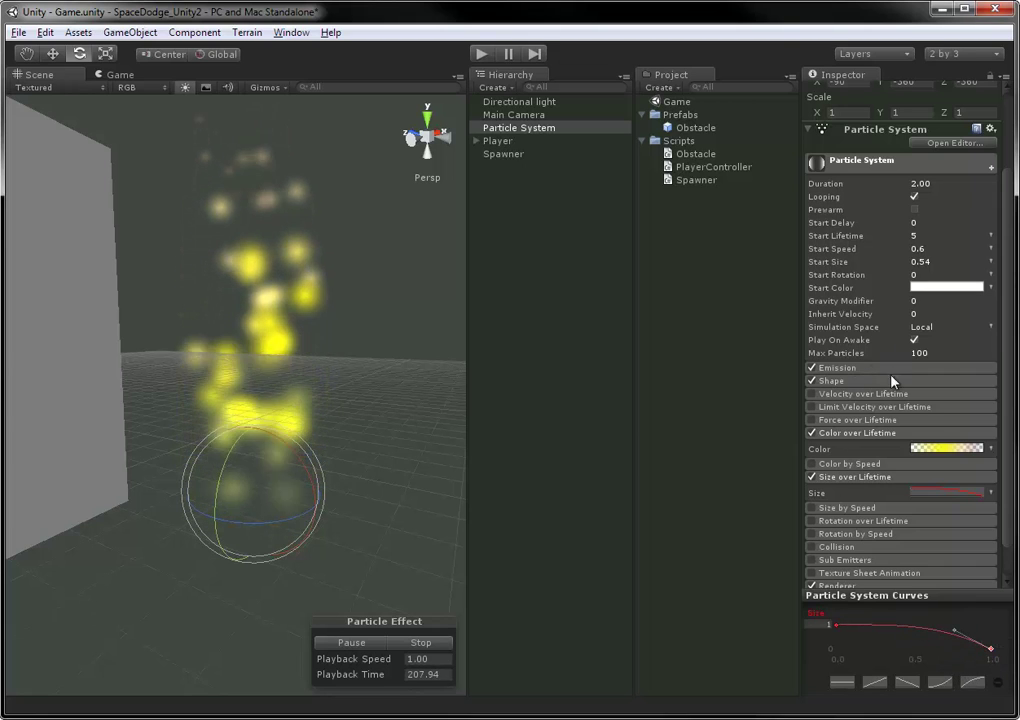
{"action": "left_click", "coordinate": [835, 381]}
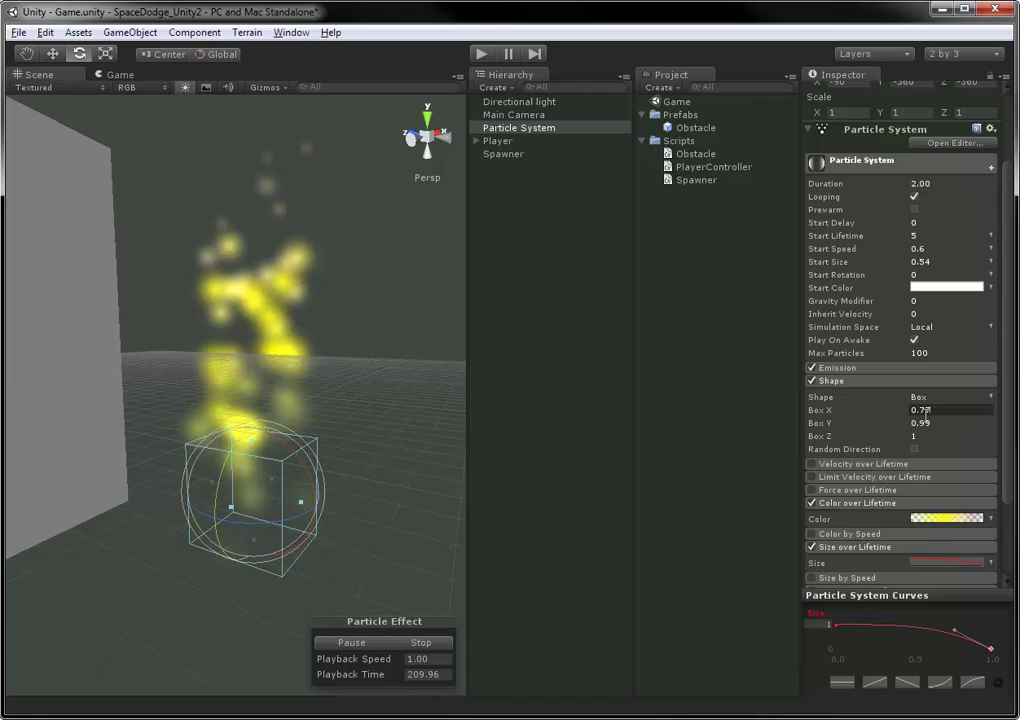
{"action": "type", "text": ".2"}
{"action": "key", "text": "Tab"}
{"action": "type", "text": "."}
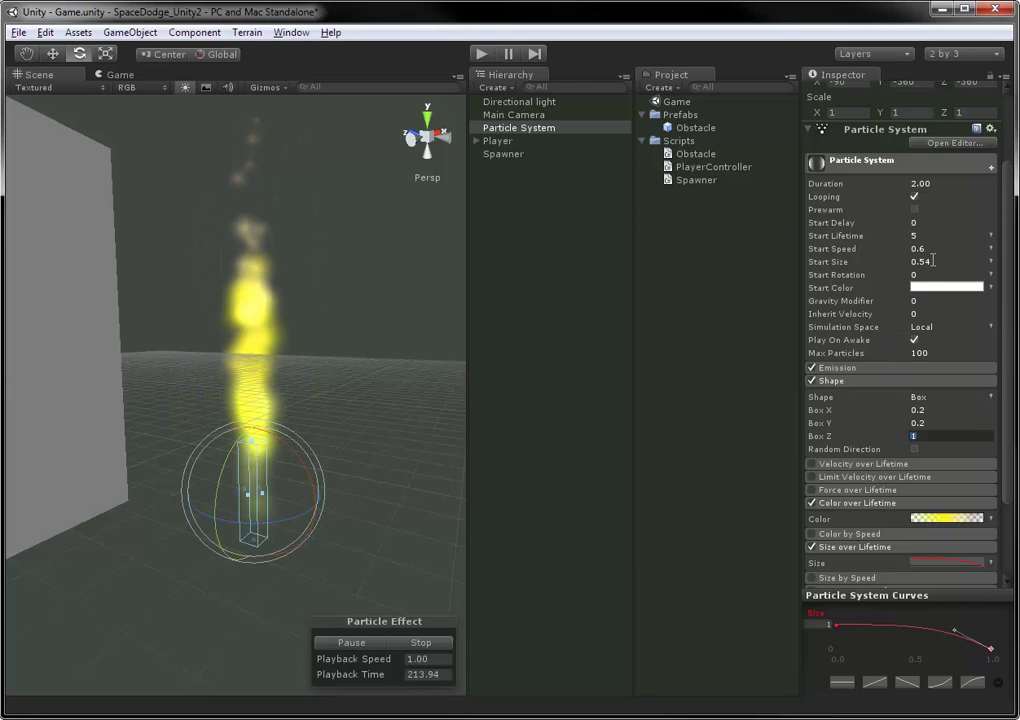
Set the start speed to 0.2, the emission rate to 5 and the start lifetime to 2.
{"action": "type", "text": ".2"}
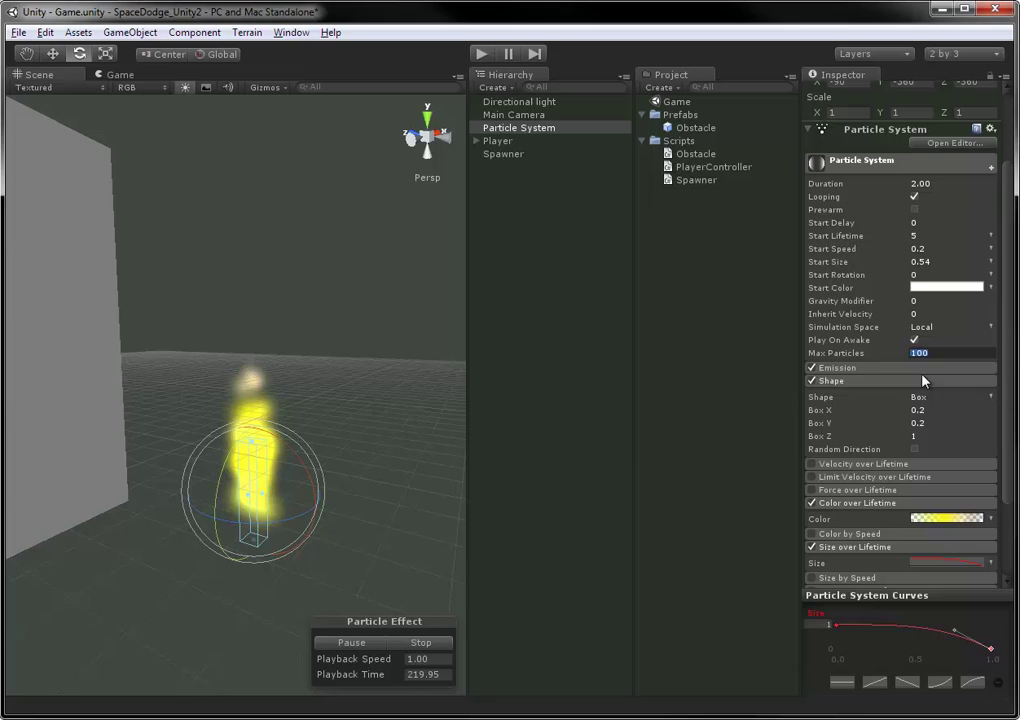
{"action": "left_click", "coordinate": [922, 369]}
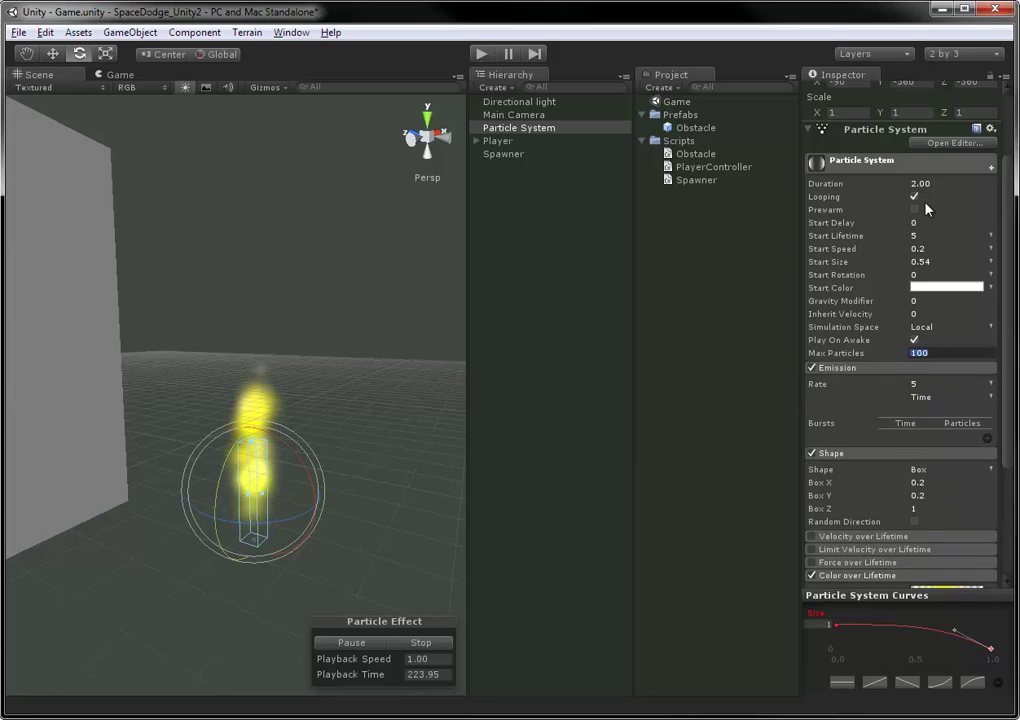
{"action": "left_click", "coordinate": [926, 236]}
{"action": "type", "text": "2"}
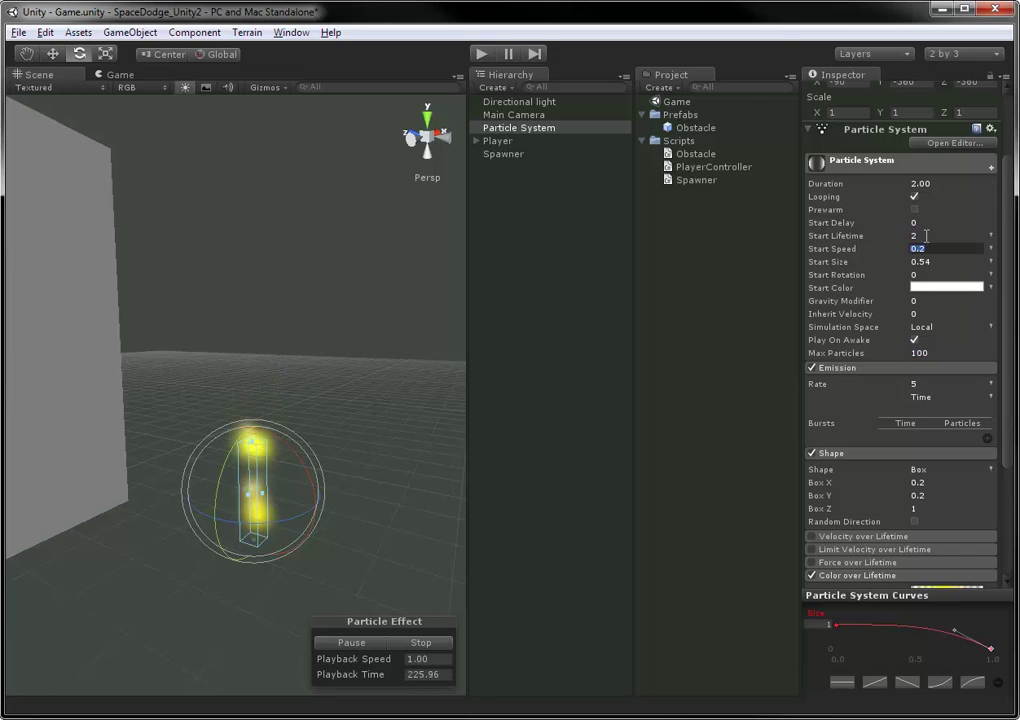
Set the particle system's emission rate to 10.
{"action": "middle_click_drag", "start_coordinate": [345, 520], "coordinate": [348, 456]}
{"action": "right_click_drag", "start_coordinate": [348, 456], "coordinate": [1016, 572], "text": "alt"}
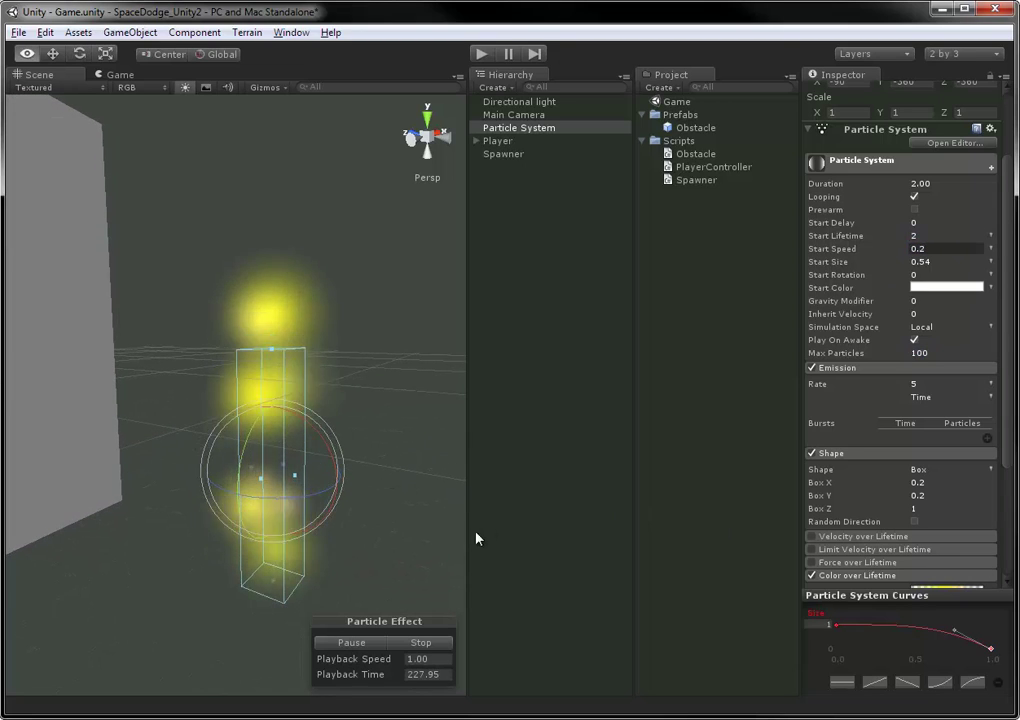
{"action": "middle_click_drag", "start_coordinate": [357, 550], "coordinate": [312, 543]}
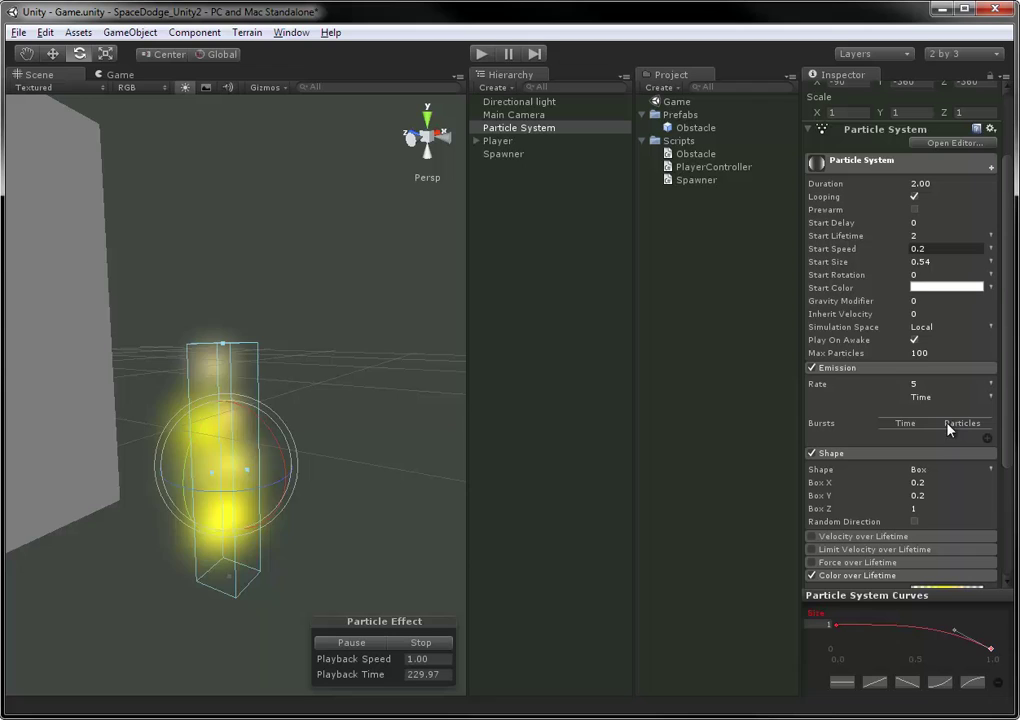
{"action": "left_click", "coordinate": [930, 384]}
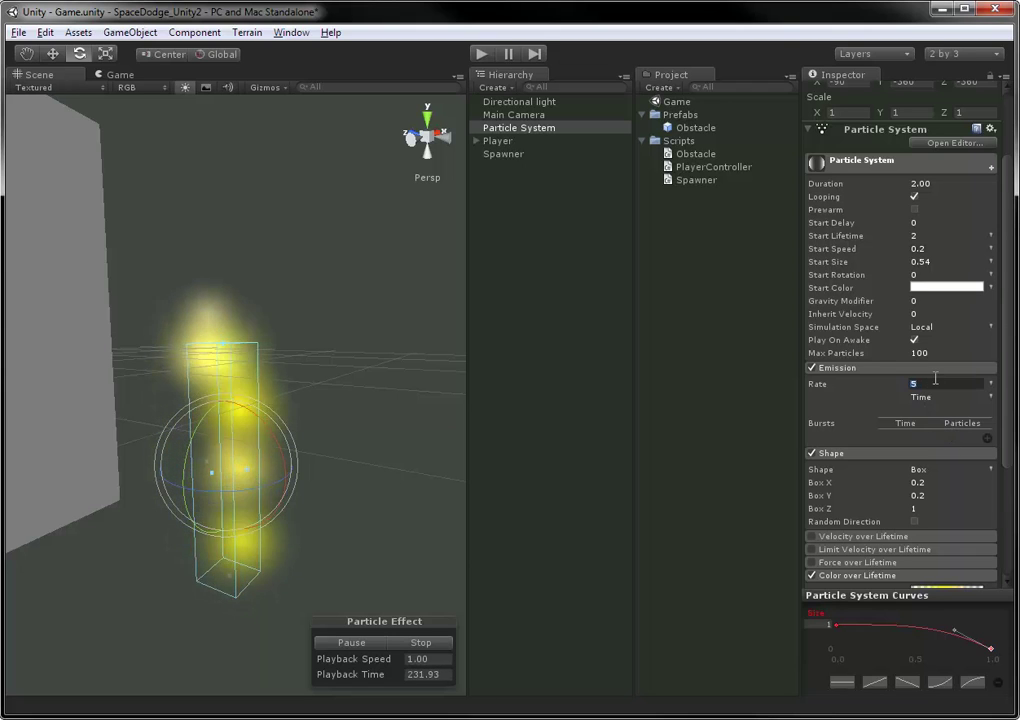
{"action": "type", "text": "10"}
{"action": "scroll", "coordinate": [854, 519], "scroll_direction": "down", "scroll_amount": 5}
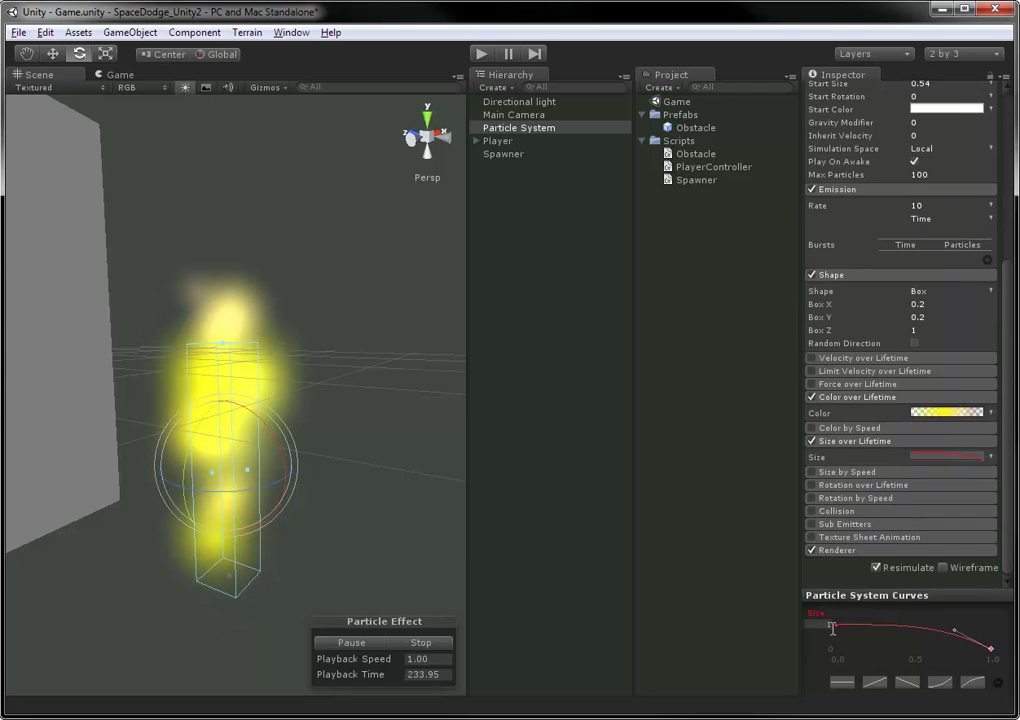
{"action": "scroll", "coordinate": [833, 387], "scroll_direction": "up", "scroll_amount": 5}
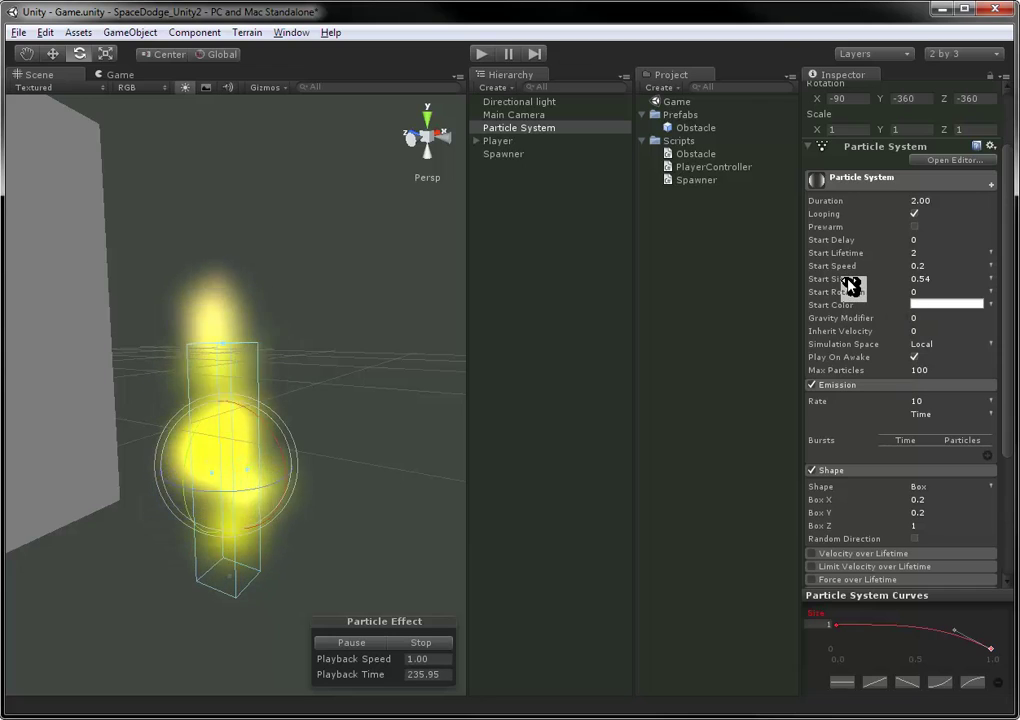
Set the particle system's start size to 0.29 and rotate it so the particles stream horizontally.
{"action": "left_click_drag", "start_coordinate": [811, 275], "coordinate": [846, 286]}
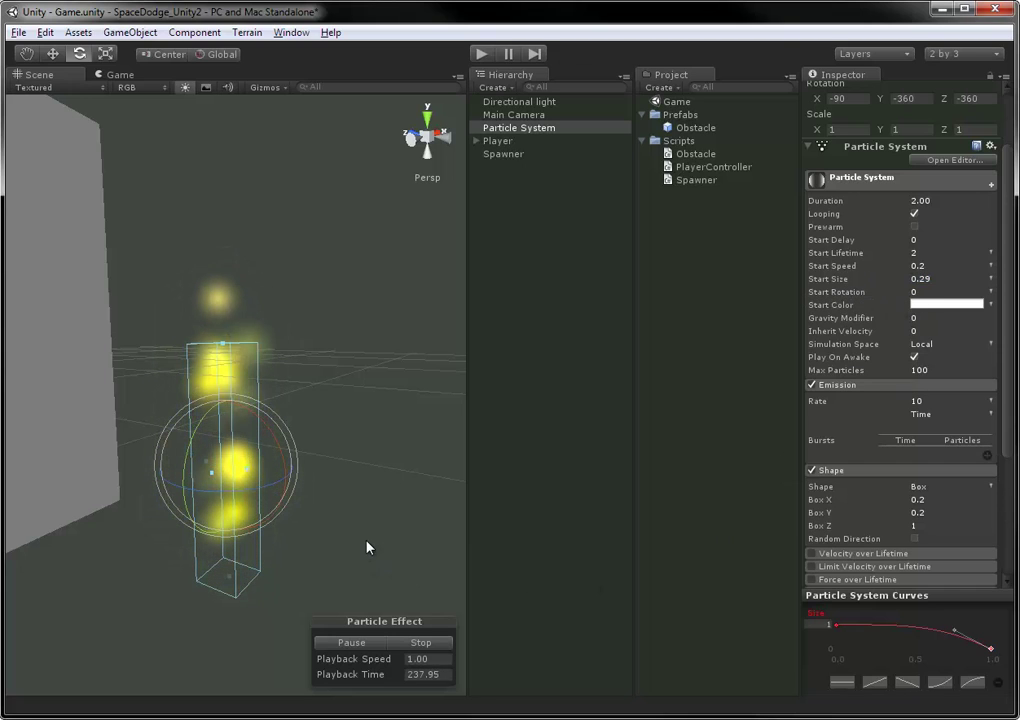
{"action": "left_click_drag", "start_coordinate": [185, 453], "coordinate": [442, 337]}
{"action": "left_click_drag", "start_coordinate": [400, 550], "coordinate": [14, 546], "text": "alt"}
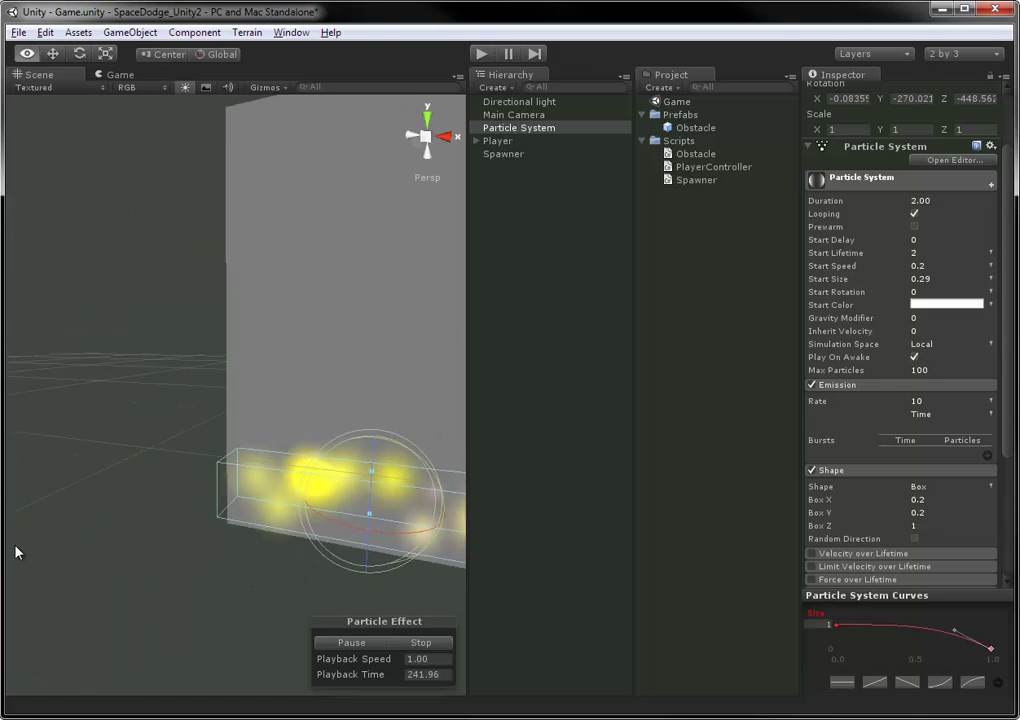
{"action": "middle_click_drag", "start_coordinate": [268, 527], "coordinate": [197, 486]}
{"action": "mouse_move", "coordinate": [197, 491]}
{"action": "left_mouse_down", "text": "alt"}
{"action": "mouse_move", "coordinate": [196, 540]}
{"action": "mouse_move", "coordinate": [178, 499]}
{"action": "left_mouse_up", "text": "alt"}
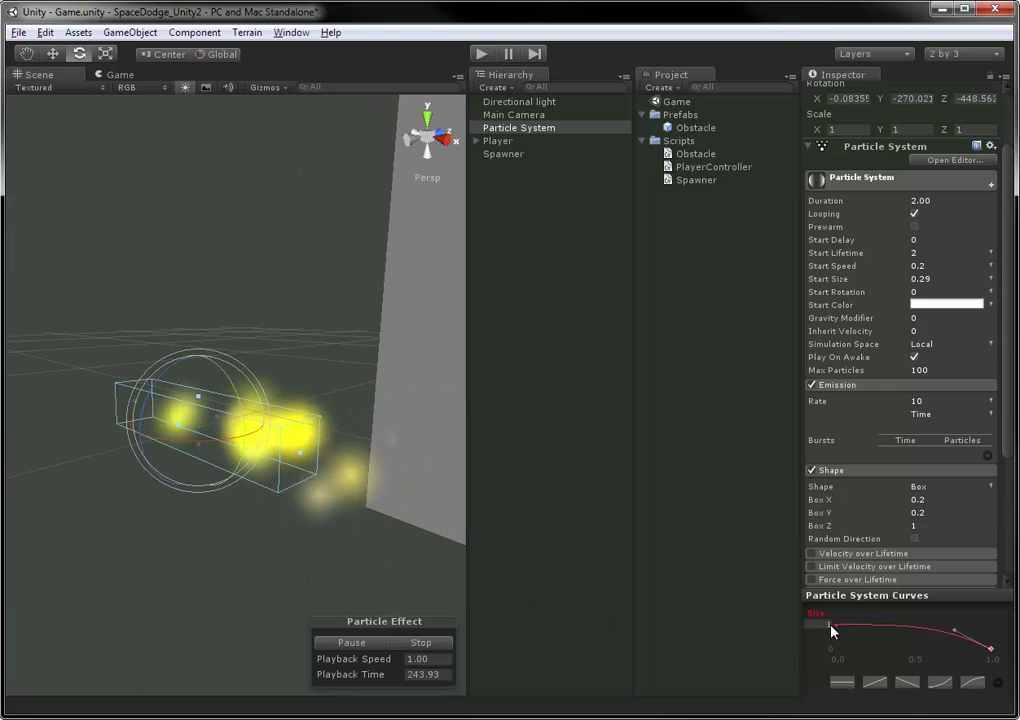
Add a low key about 0.2 along the size curve, flatten the curve's tail, and set the start size to 0.76.
{"action": "double_click", "coordinate": [893, 623]}
{"action": "left_click_drag", "start_coordinate": [893, 623], "coordinate": [869, 634]}
{"action": "left_click_drag", "start_coordinate": [822, 280], "coordinate": [848, 283]}
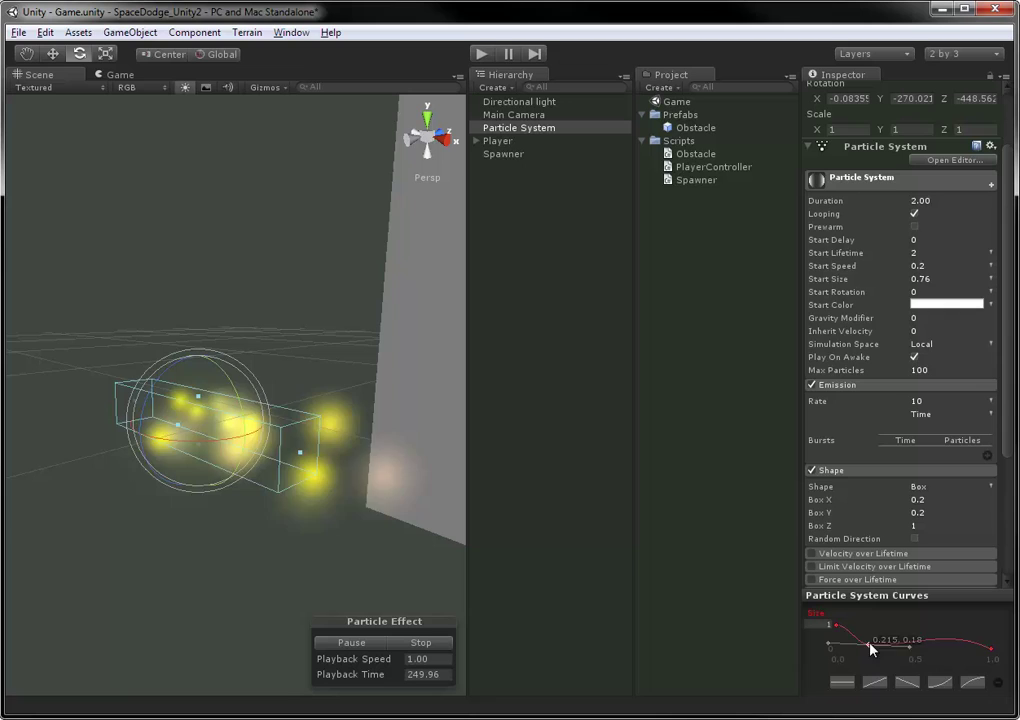
{"action": "left_click", "coordinate": [991, 648]}
{"action": "left_click_drag", "start_coordinate": [954, 629], "coordinate": [951, 642]}
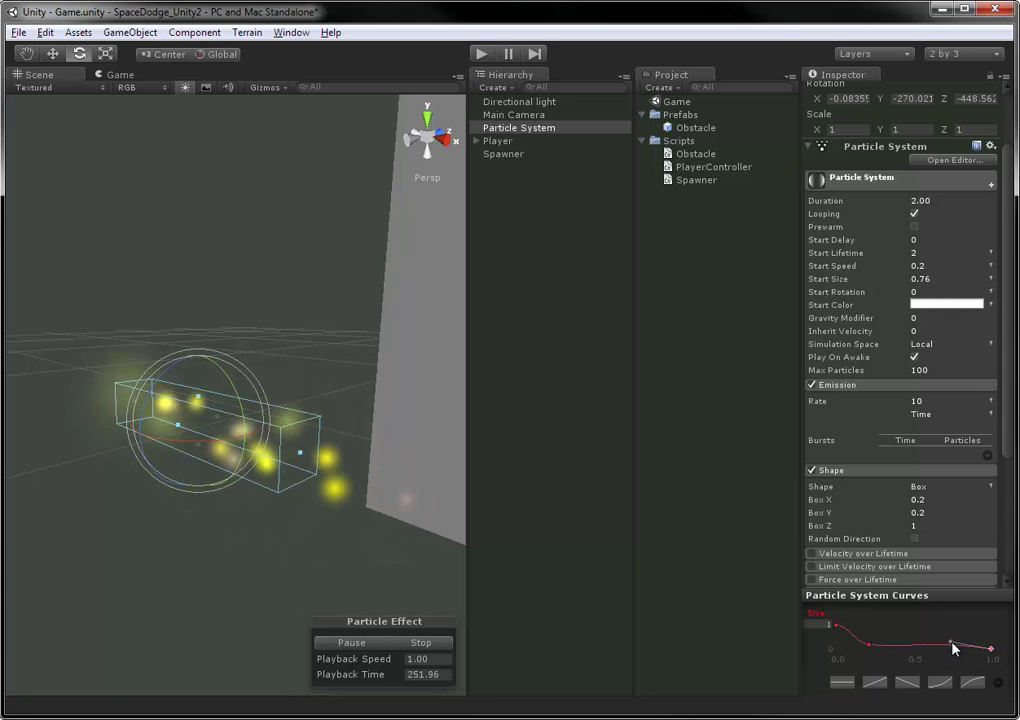
{"action": "left_click", "coordinate": [868, 643]}
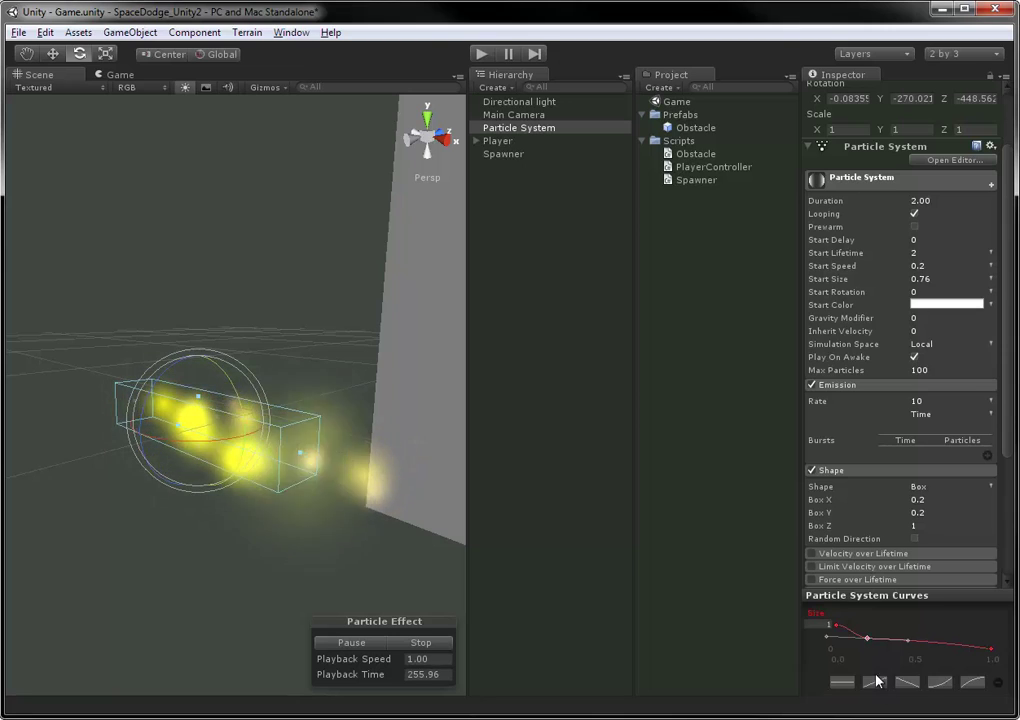
Shorten the box emitter to 0.06 in Z and raise the start speed to 0.86.
{"action": "right_click_drag", "start_coordinate": [410, 568], "coordinate": [257, 492], "text": "alt"}
{"action": "left_click_drag", "start_coordinate": [257, 492], "coordinate": [300, 492], "text": "alt"}
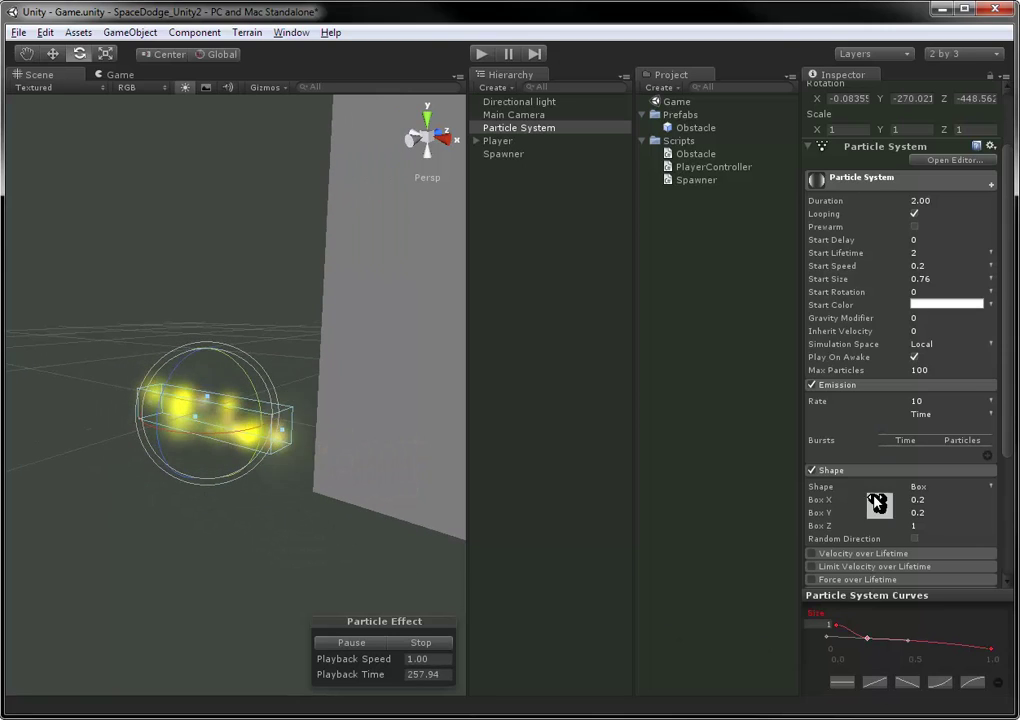
{"action": "left_click_drag", "start_coordinate": [872, 520], "coordinate": [833, 530]}
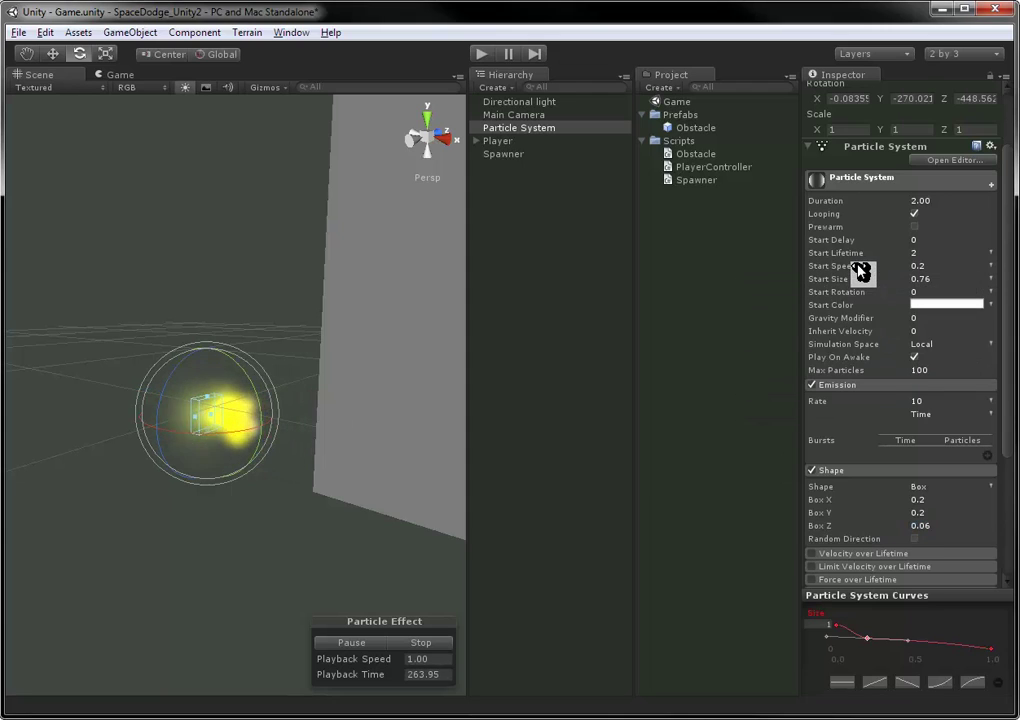
{"action": "left_click_drag", "start_coordinate": [865, 267], "coordinate": [868, 267]}
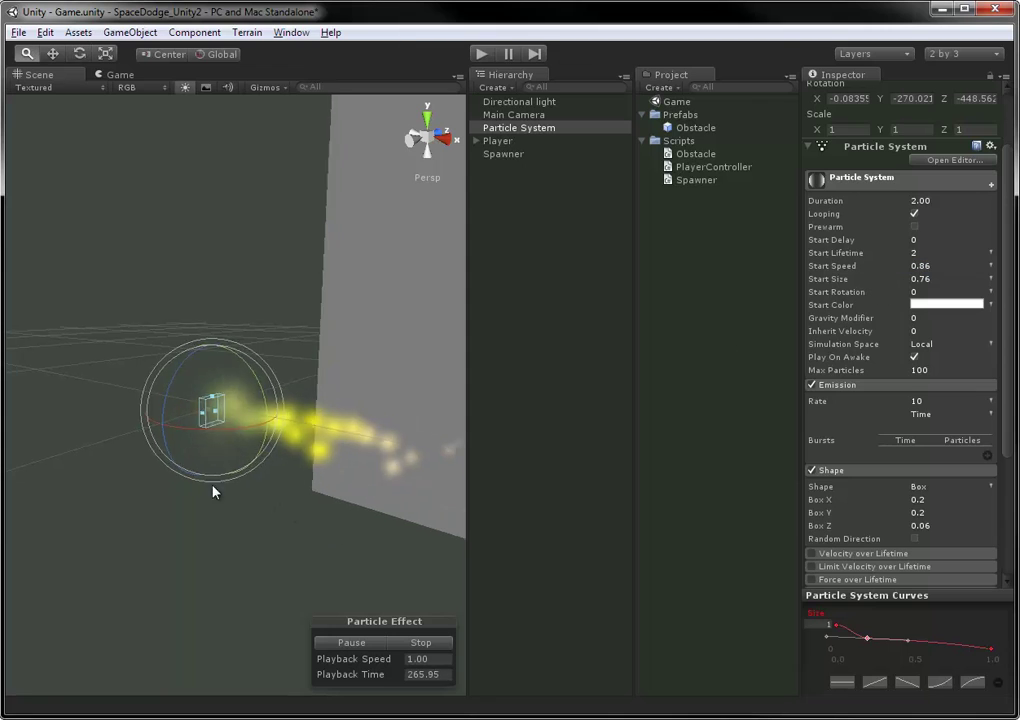
{"action": "right_click_drag", "start_coordinate": [214, 490], "coordinate": [403, 547], "text": "alt"}
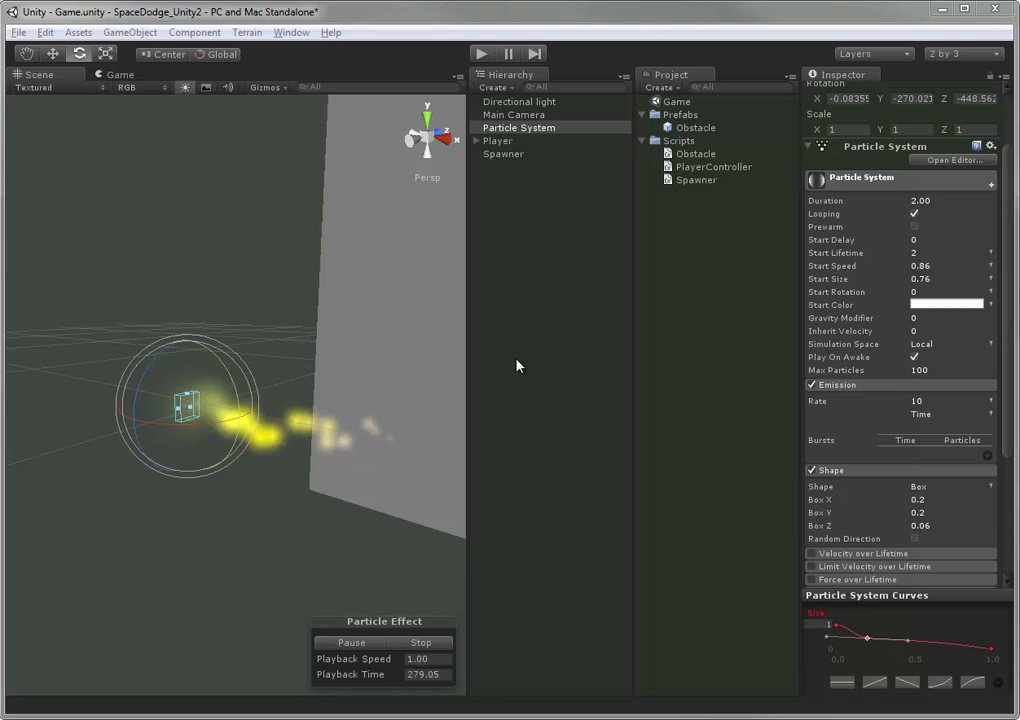
Rename the particle system object to Exhaust.
{"action": "left_click", "coordinate": [516, 366]}
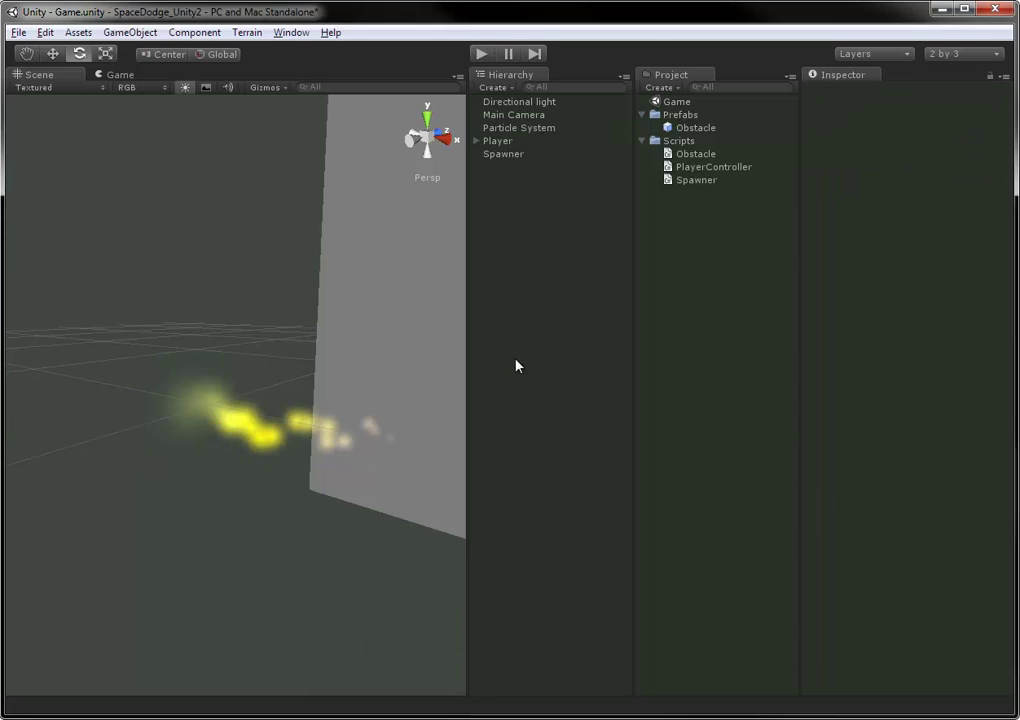
{"action": "left_click", "coordinate": [521, 131]}
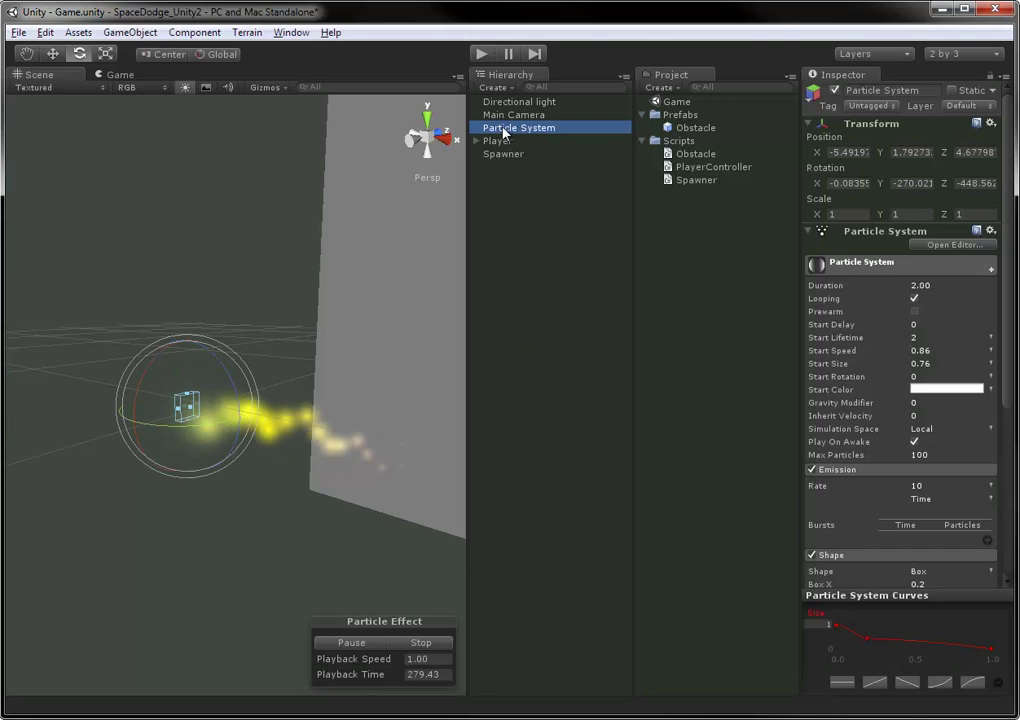
{"action": "left_click", "coordinate": [866, 91]}
{"action": "type", "text": "Exhaust"}
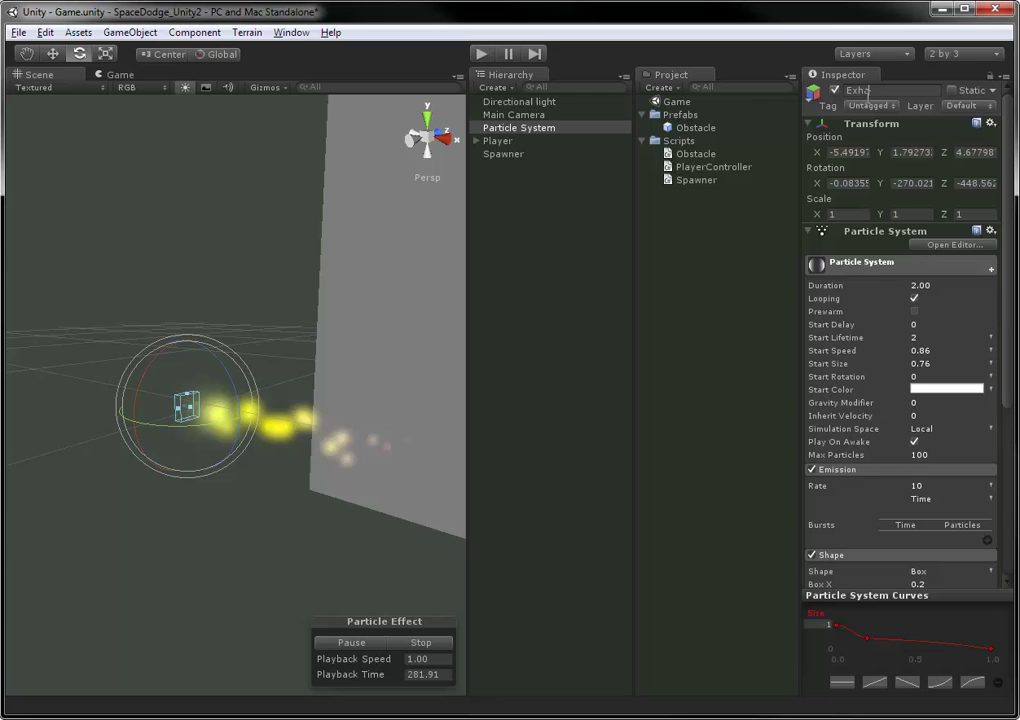
{"action": "key", "text": "Return"}
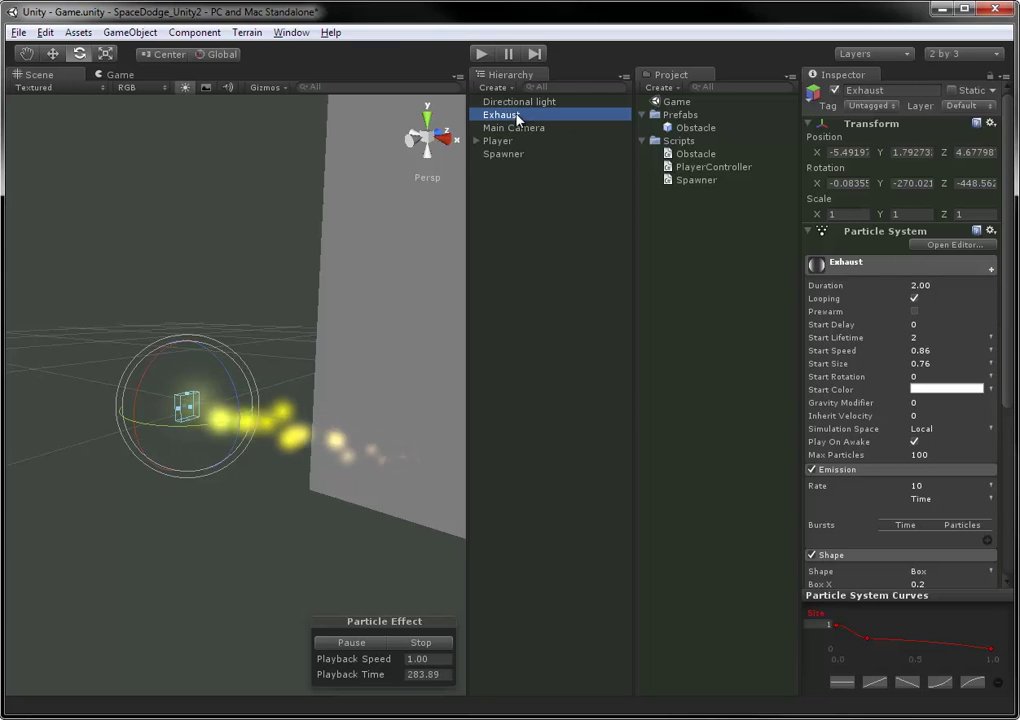
Make the Exhaust object a child of Player and expand Player to show its children.
{"action": "left_click_drag", "start_coordinate": [519, 114], "coordinate": [511, 146]}
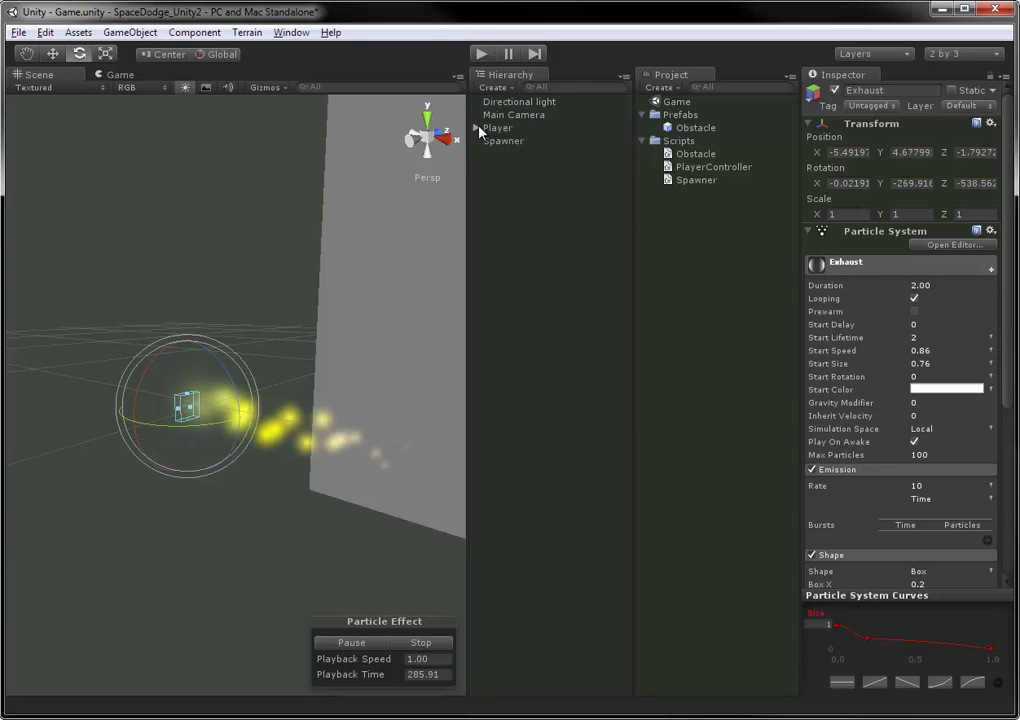
{"action": "left_click", "coordinate": [477, 128]}
{"action": "left_click_drag", "start_coordinate": [150, 542], "coordinate": [204, 550]}
{"action": "key", "text": "super"}
{"action": "left_click_drag", "start_coordinate": [350, 512], "coordinate": [360, 435], "text": "alt"}
{"action": "left_click", "coordinate": [527, 133]}
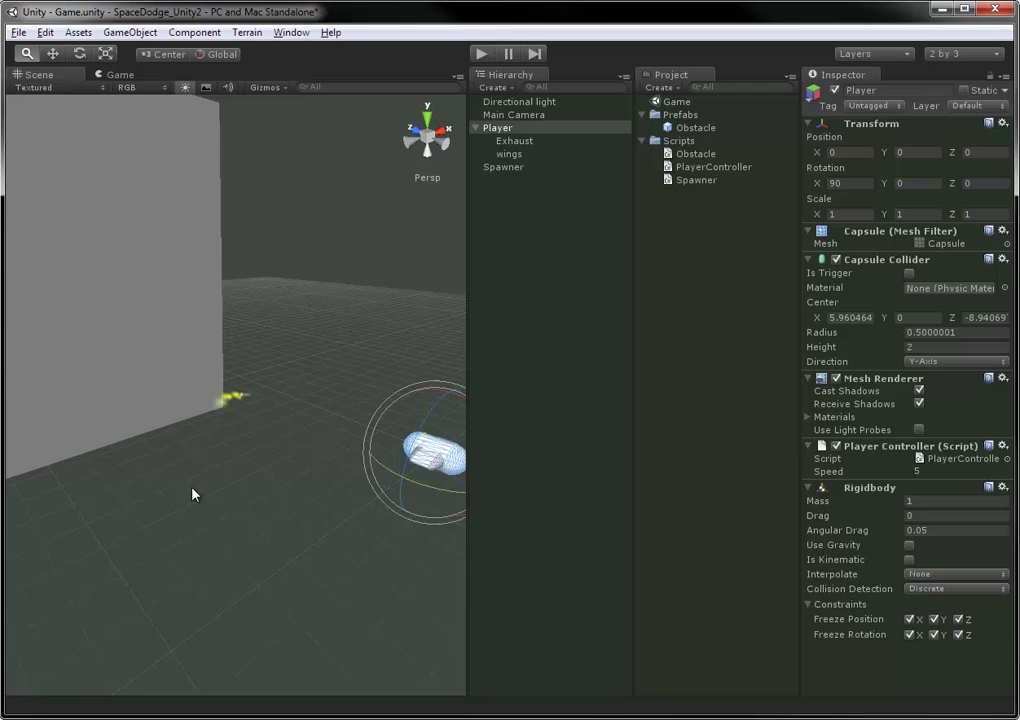
{"action": "left_click_drag", "start_coordinate": [191, 492], "coordinate": [388, 283], "text": "alt"}
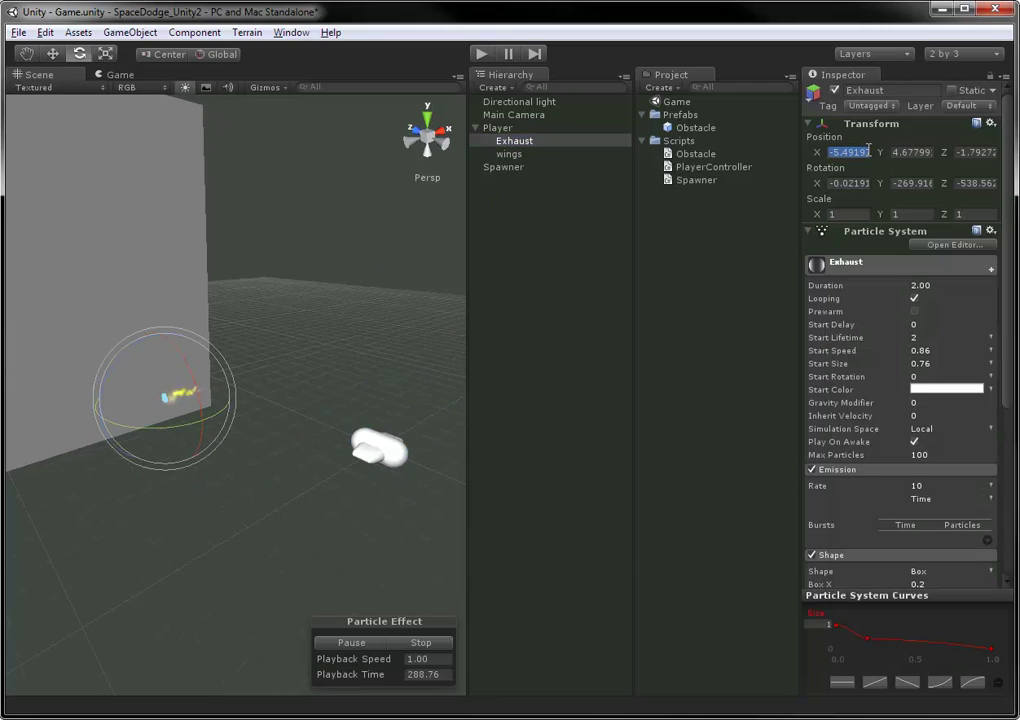
Set the Exhaust's local position to 0, 0, 0 and its rotation to 90, -90, -90.
{"action": "type", "text": "0"}
{"action": "key", "text": "Tab"}
{"action": "type", "text": "0"}
{"action": "key", "text": "Tab"}
{"action": "type", "text": "0"}
{"action": "key", "text": "Tab"}
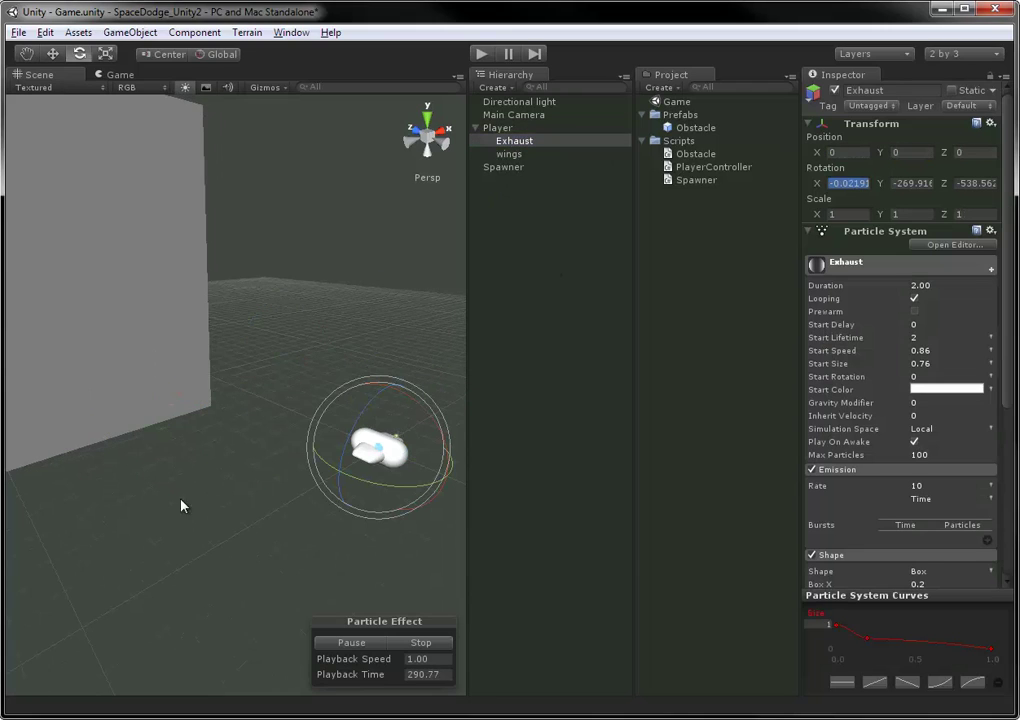
{"action": "left_click_drag", "start_coordinate": [181, 500], "coordinate": [270, 480], "text": "alt"}
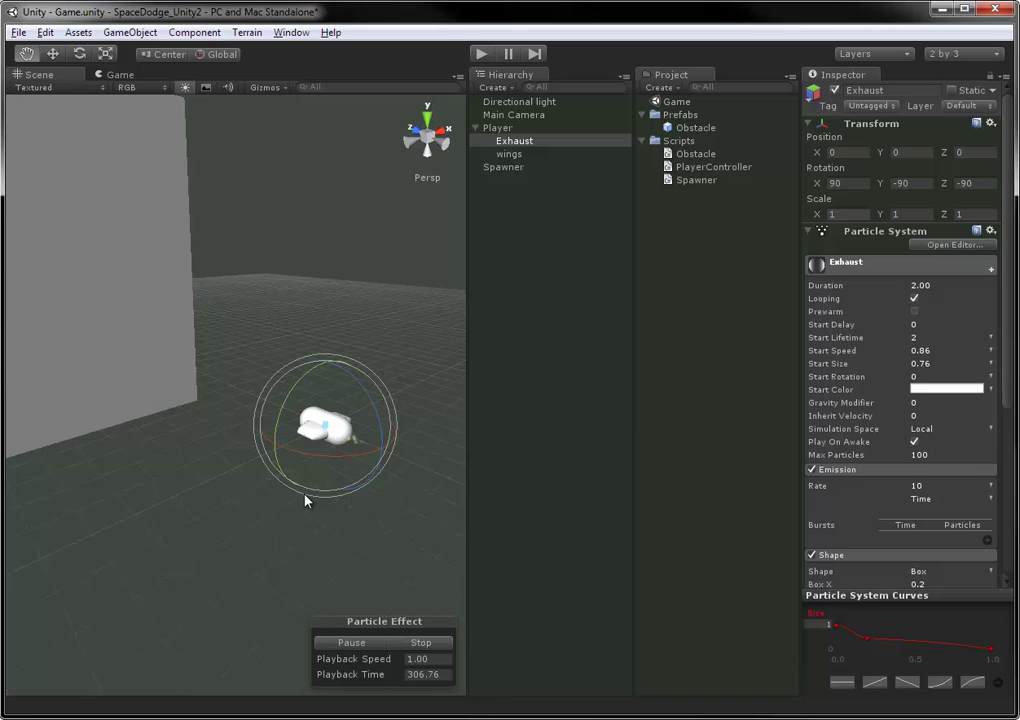
Move the Exhaust back along the ship's length to its tail, at a local Y position of about -1.1.
{"action": "middle_click_drag", "start_coordinate": [307, 500], "coordinate": [265, 440]}
{"action": "key", "text": "super"}
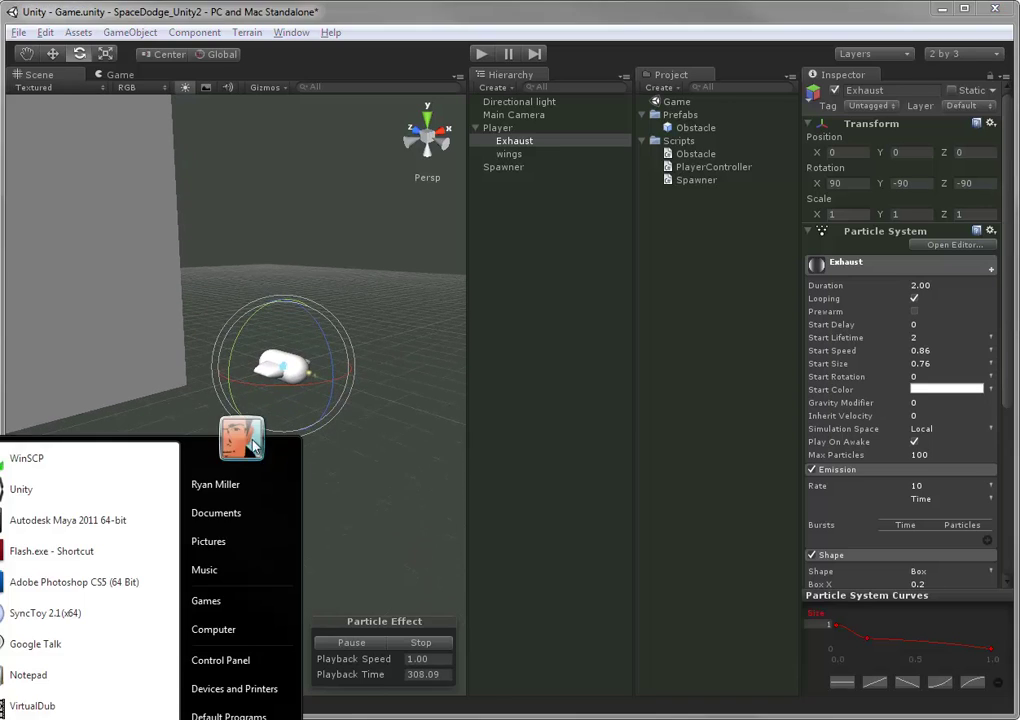
{"action": "left_click", "coordinate": [226, 373]}
{"action": "key", "text": "w"}
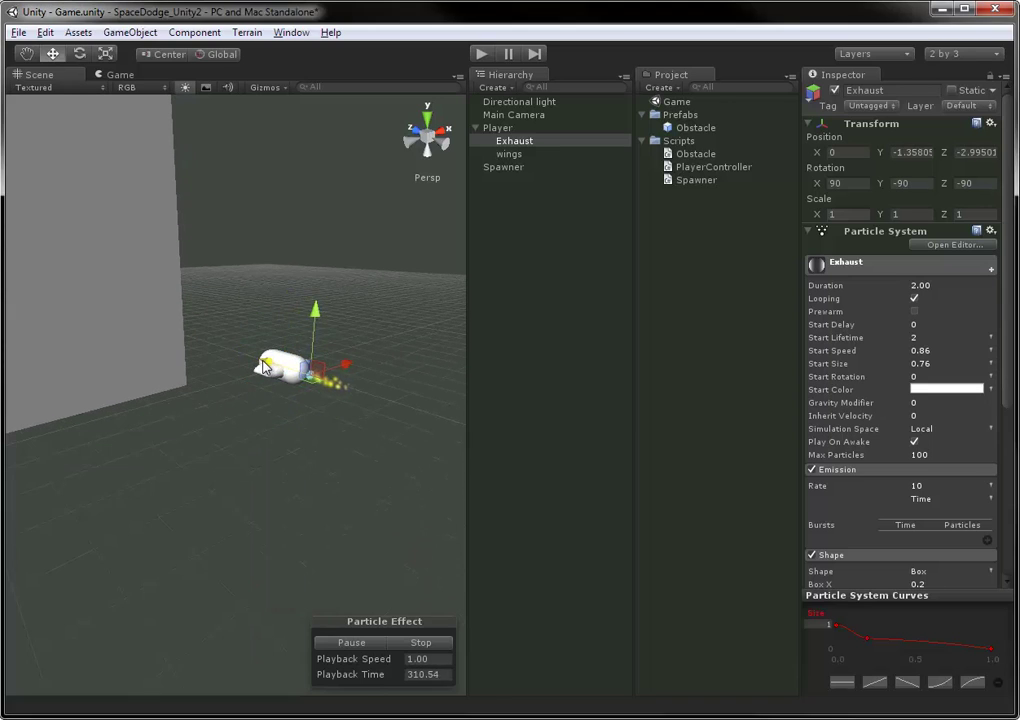
{"action": "left_click_drag", "start_coordinate": [263, 362], "coordinate": [258, 360]}
{"action": "key", "text": "f"}
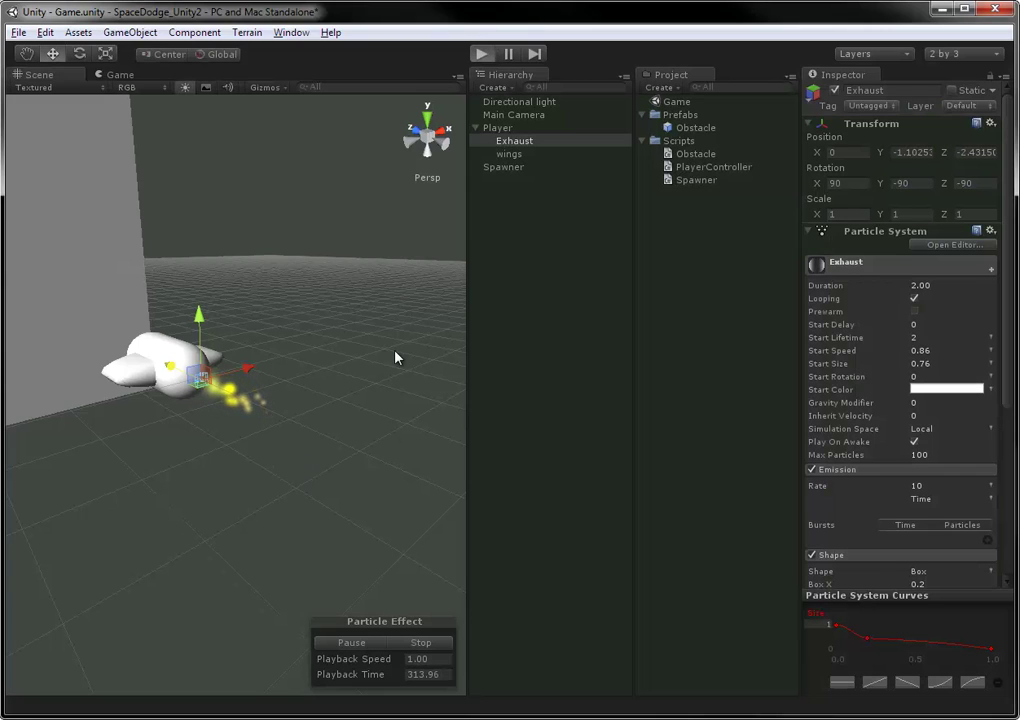
Play-test the game, steering the ship in all directions to check the exhaust, and stop the game.
{"action": "key", "text": "ctrl+p"}
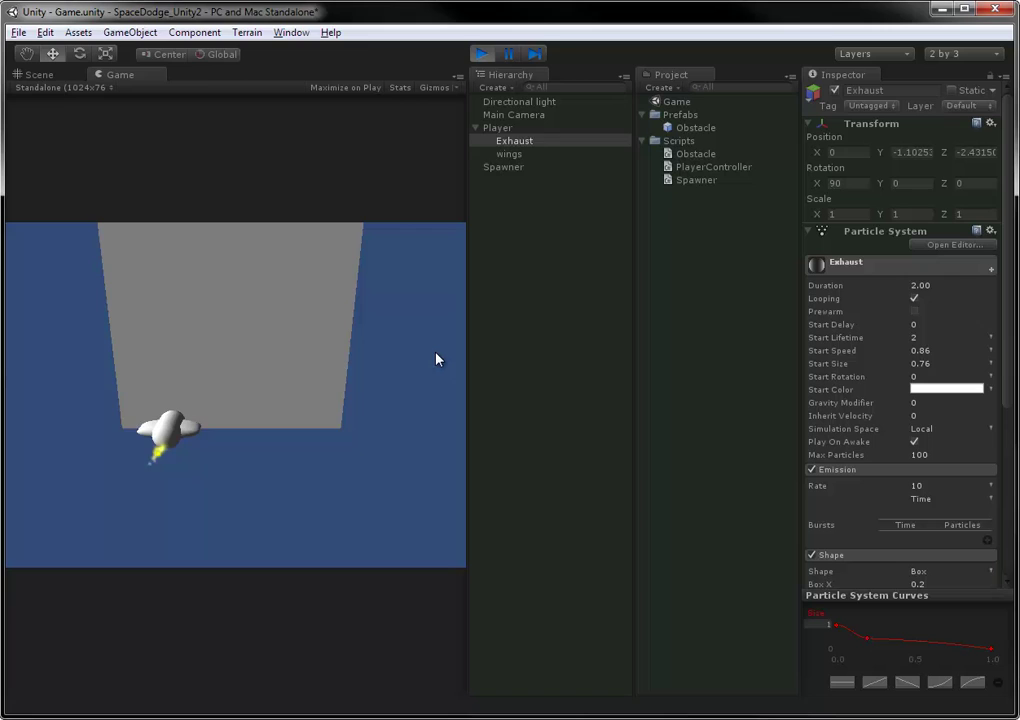
{"action": "key", "text": "Left"}
{"action": "key", "text": "Right"}
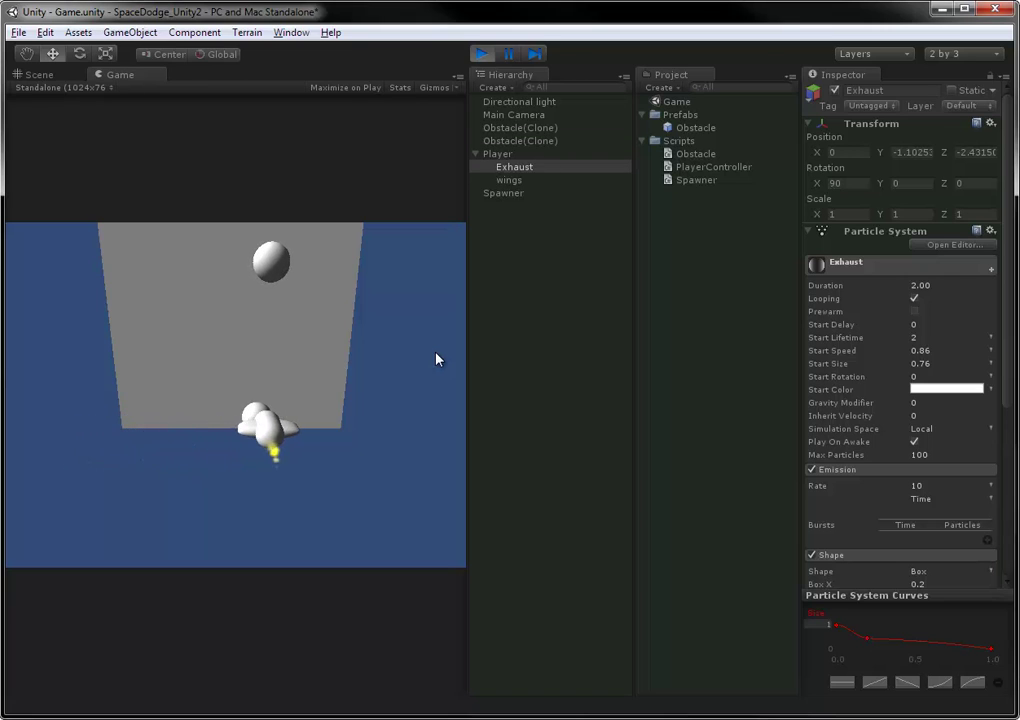
{"action": "key", "text": "Up"}
{"action": "key", "text": "Down"}
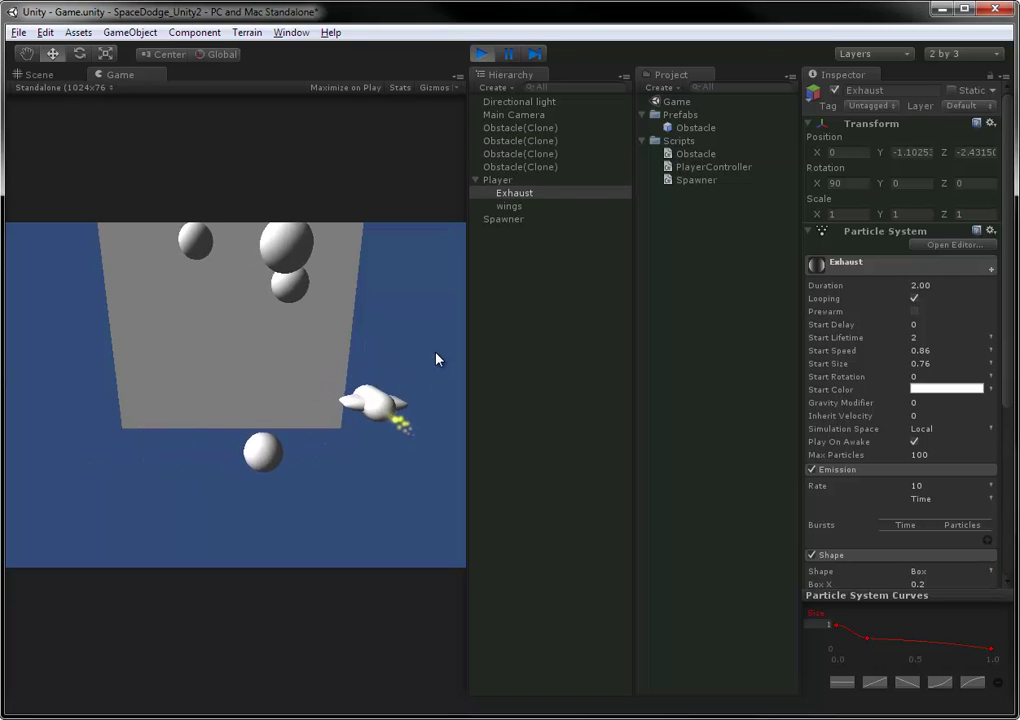
{"action": "left_click", "coordinate": [481, 53]}
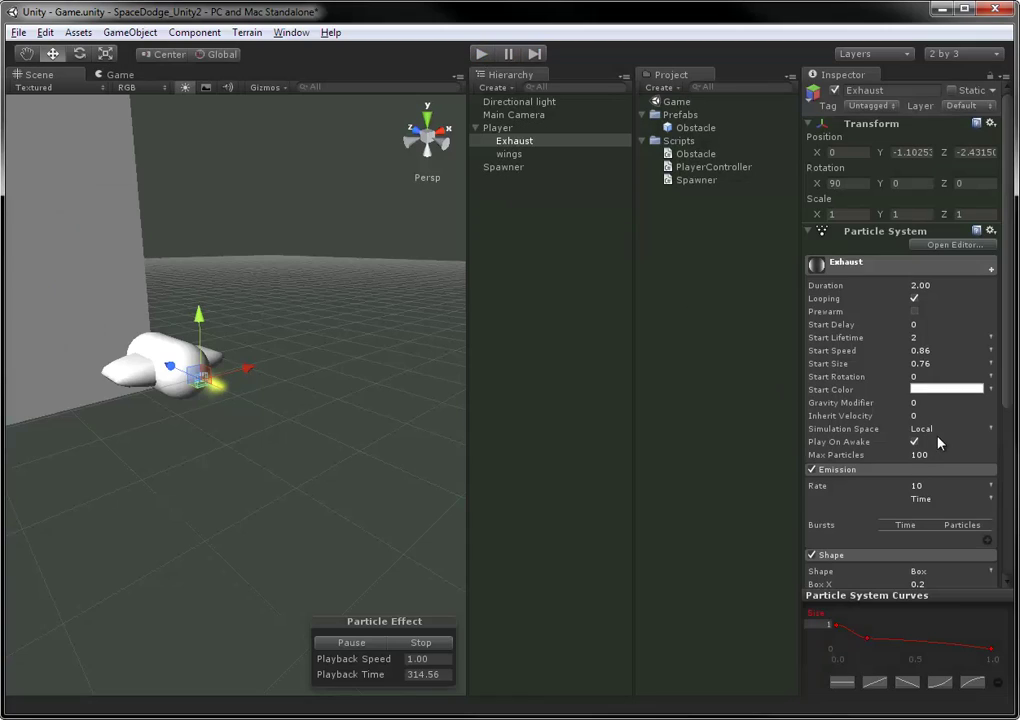
Set the Exhaust's simulation space to World, its start speed to 1.01 and its start size to 2.73.
{"action": "left_click", "coordinate": [948, 447]}
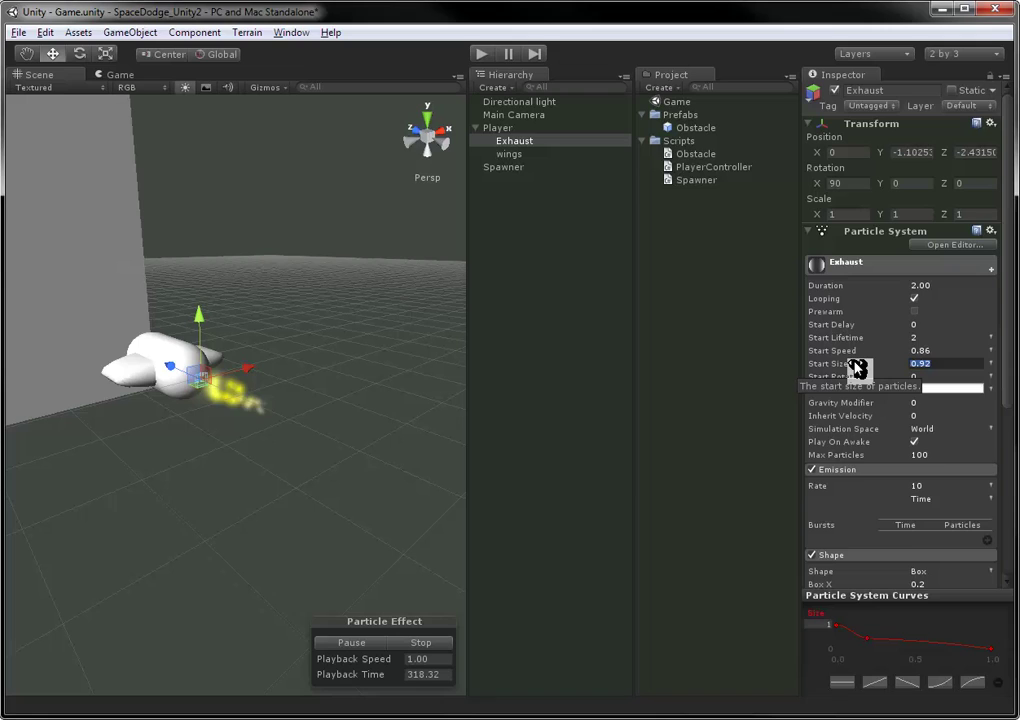
{"action": "scroll", "coordinate": [858, 370], "scroll_direction": "down", "scroll_amount": 3}
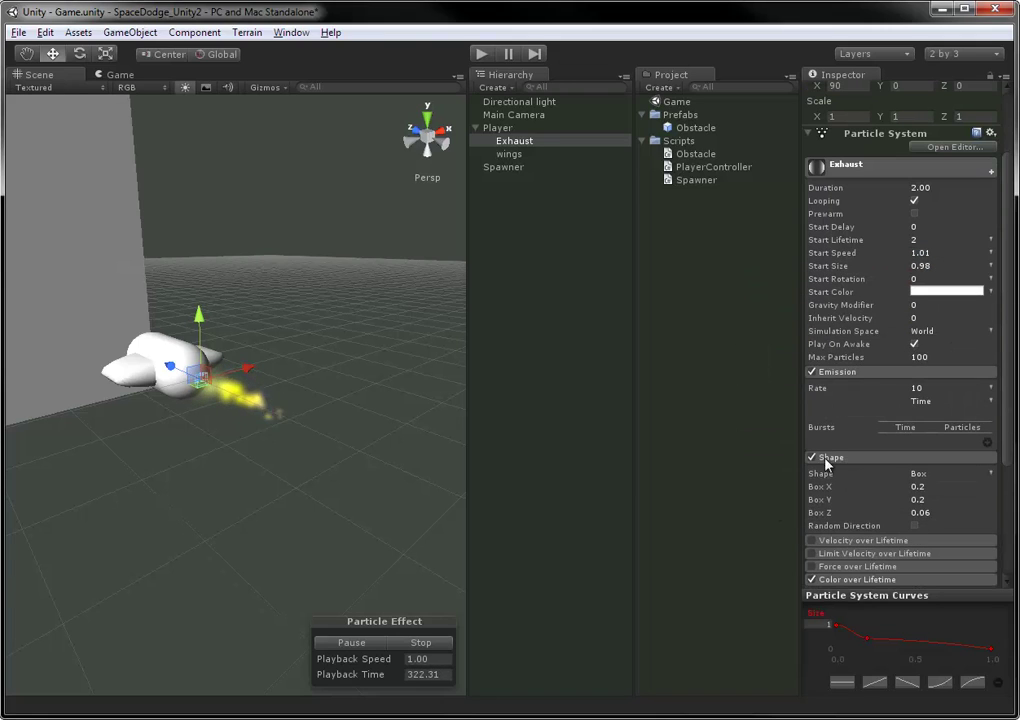
{"action": "left_click_drag", "start_coordinate": [848, 273], "coordinate": [884, 276]}
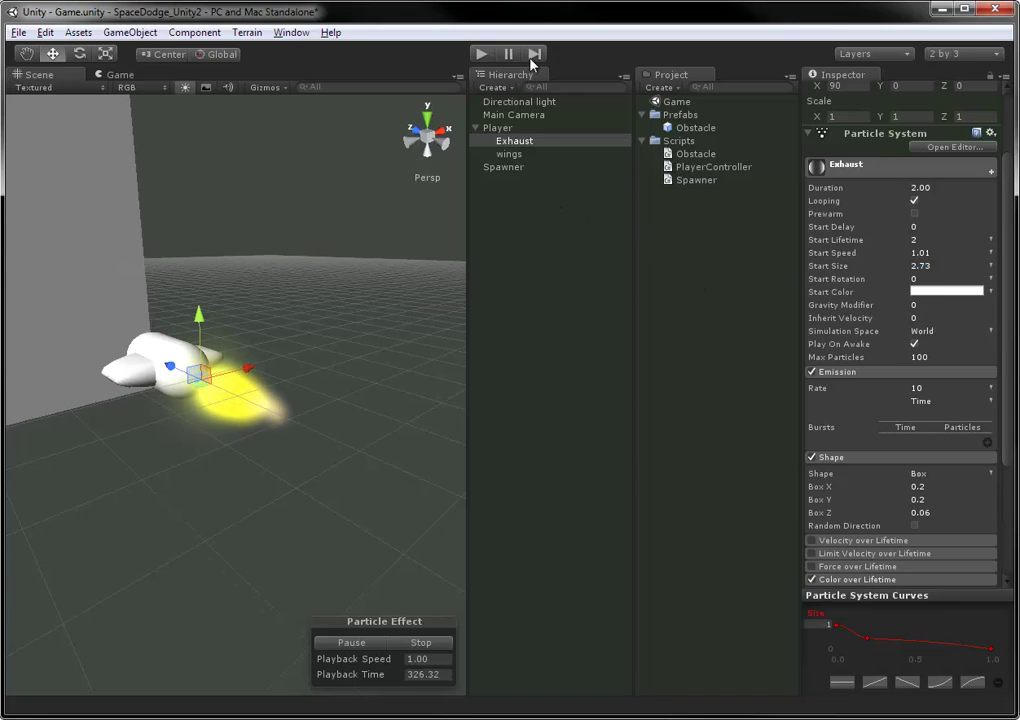
Run the game again and fly the ship around to check how the exhaust trails behind it.
{"action": "left_click", "coordinate": [485, 55]}
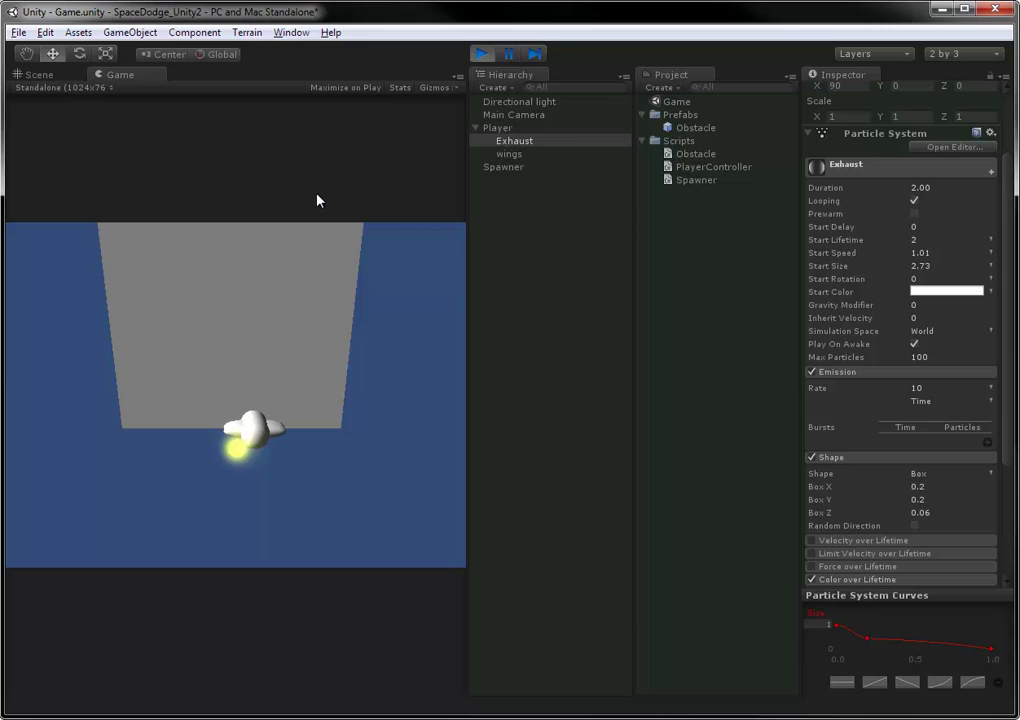
{"action": "key", "text": "Up"}
{"action": "key", "text": "Left"}
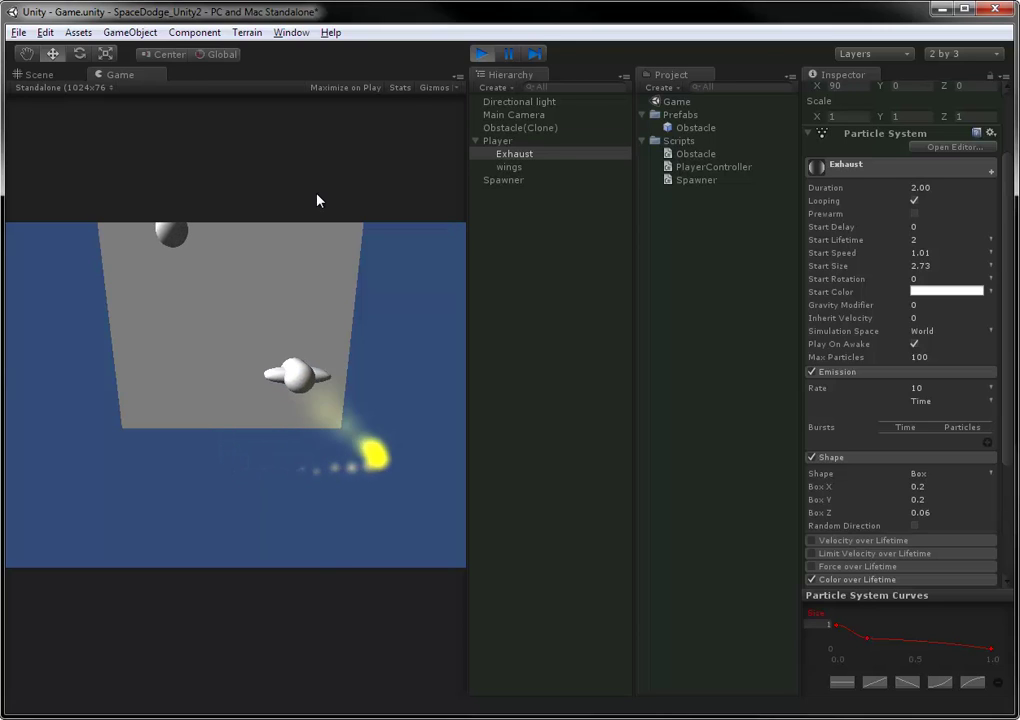
{"action": "key", "text": "Left"}
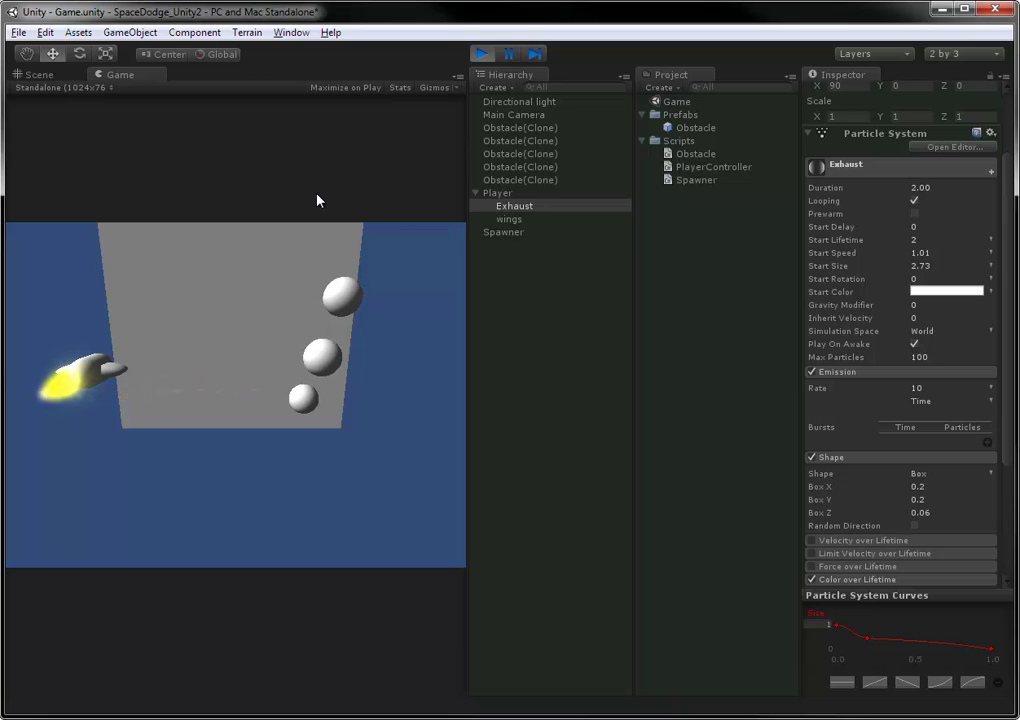
Raise the Exhaust's start speed to 6.89 while the game runs and steer the ship around to test the trail.
{"action": "left_click_drag", "start_coordinate": [818, 255], "coordinate": [846, 258]}
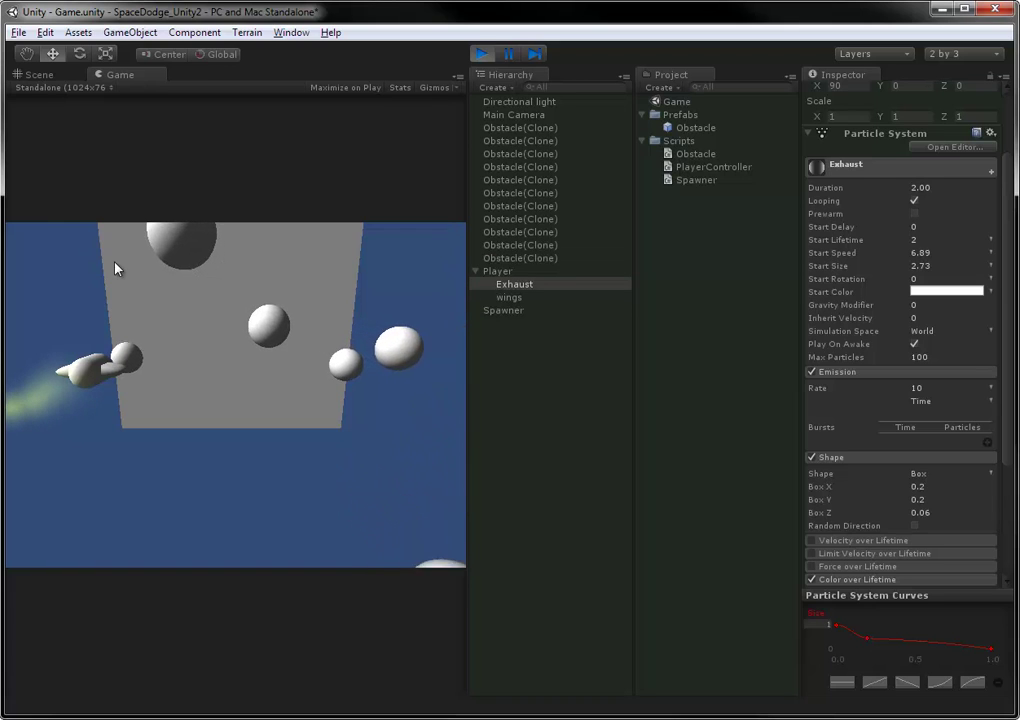
{"action": "key", "text": "Right"}
{"action": "key", "text": "Down"}
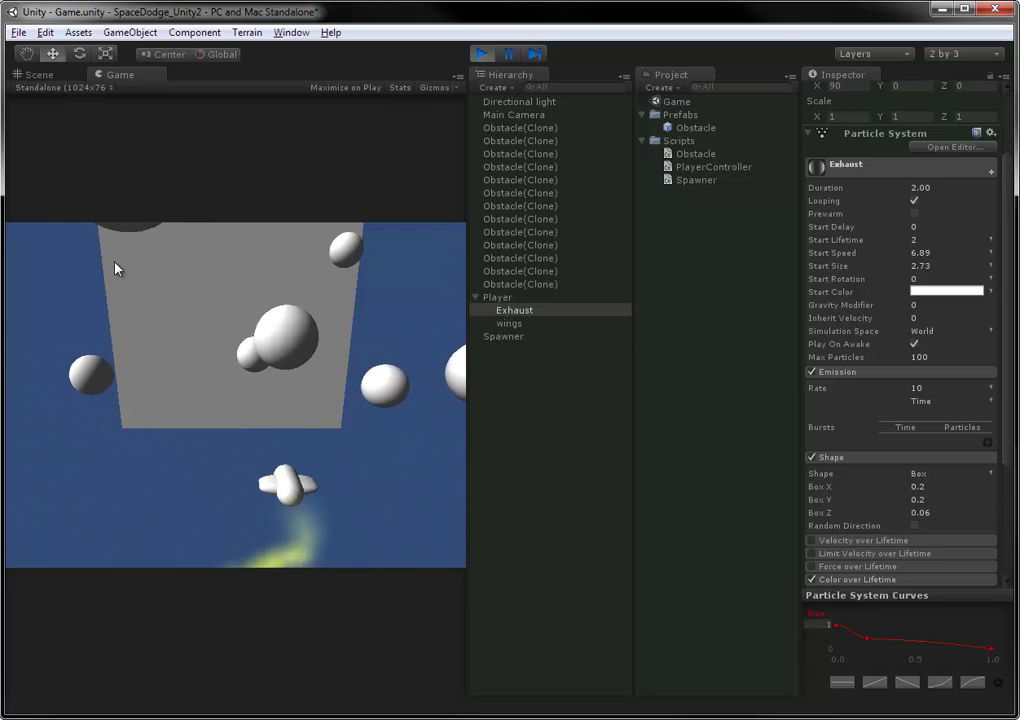
{"action": "key", "text": "Left"}
{"action": "key", "text": "Up"}
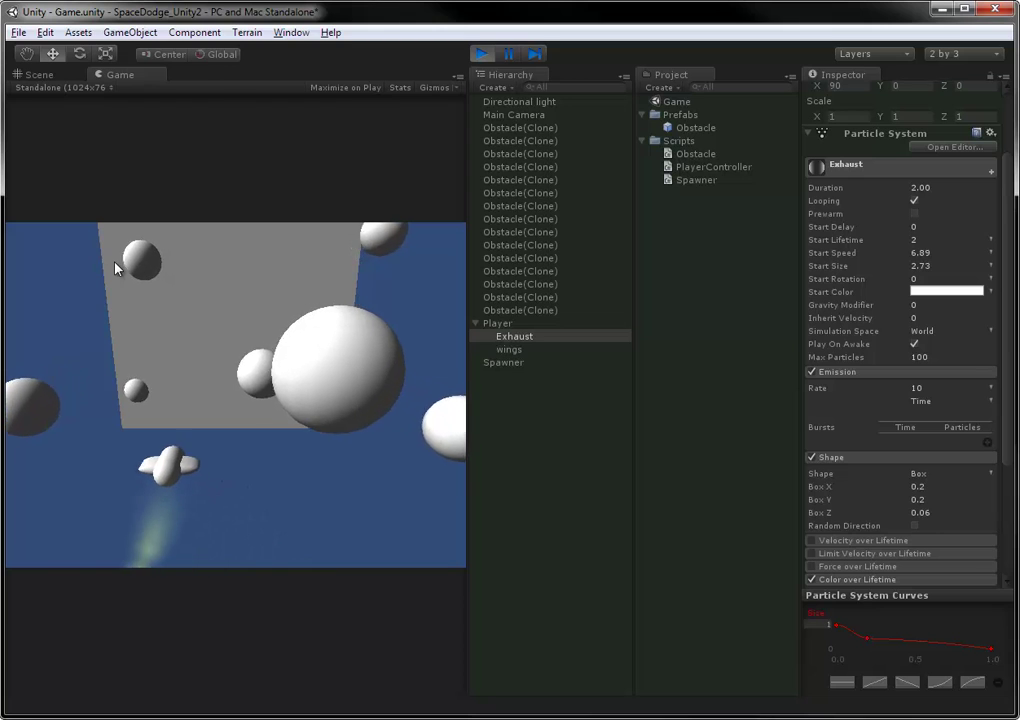
Fly the ship up and from side to side to examine the World-space exhaust trail.
{"action": "key", "text": "Up"}
{"action": "key", "text": "Right"}
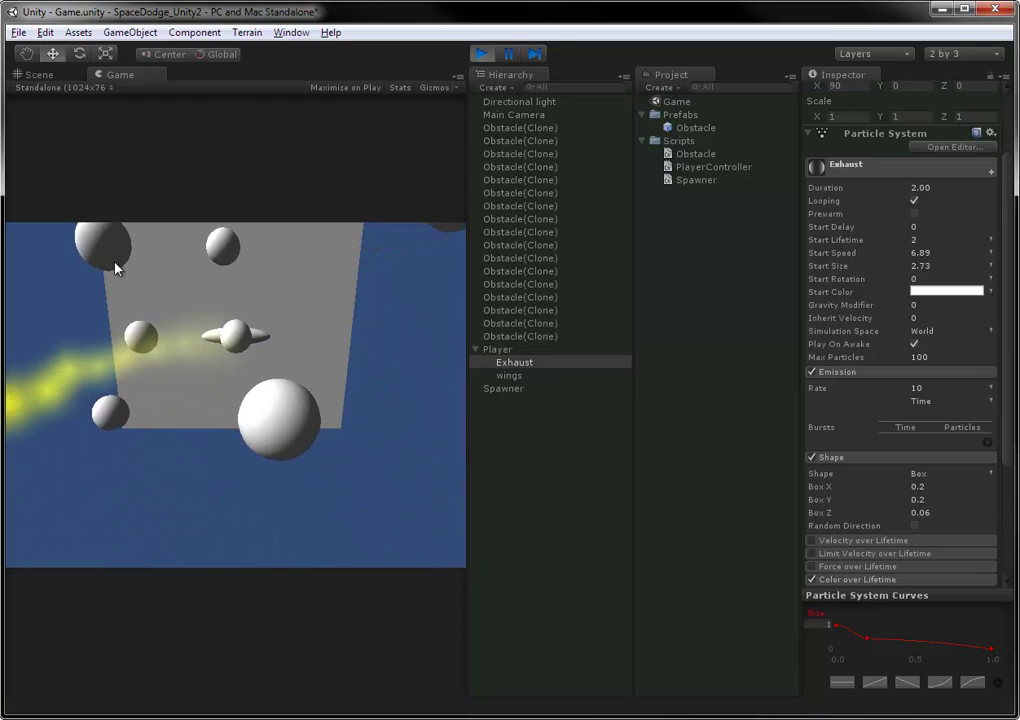
{"action": "key", "text": "Left"}
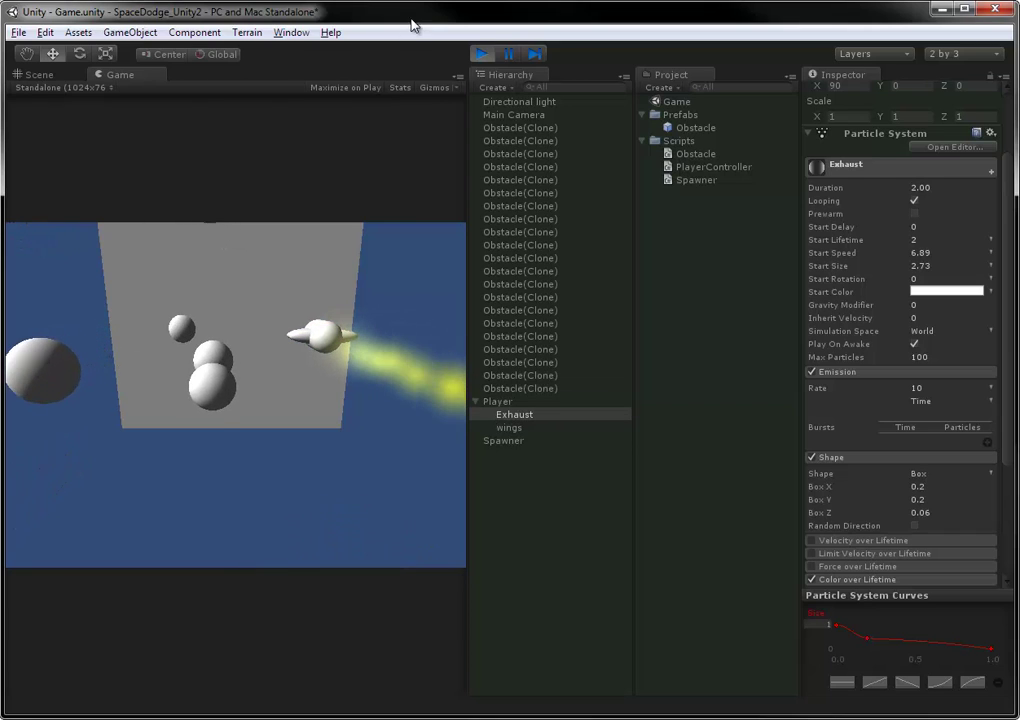
Switch the Exhaust's simulation space to Local during play and steer the ship from side to side to test the trail.
{"action": "left_click", "coordinate": [940, 334]}
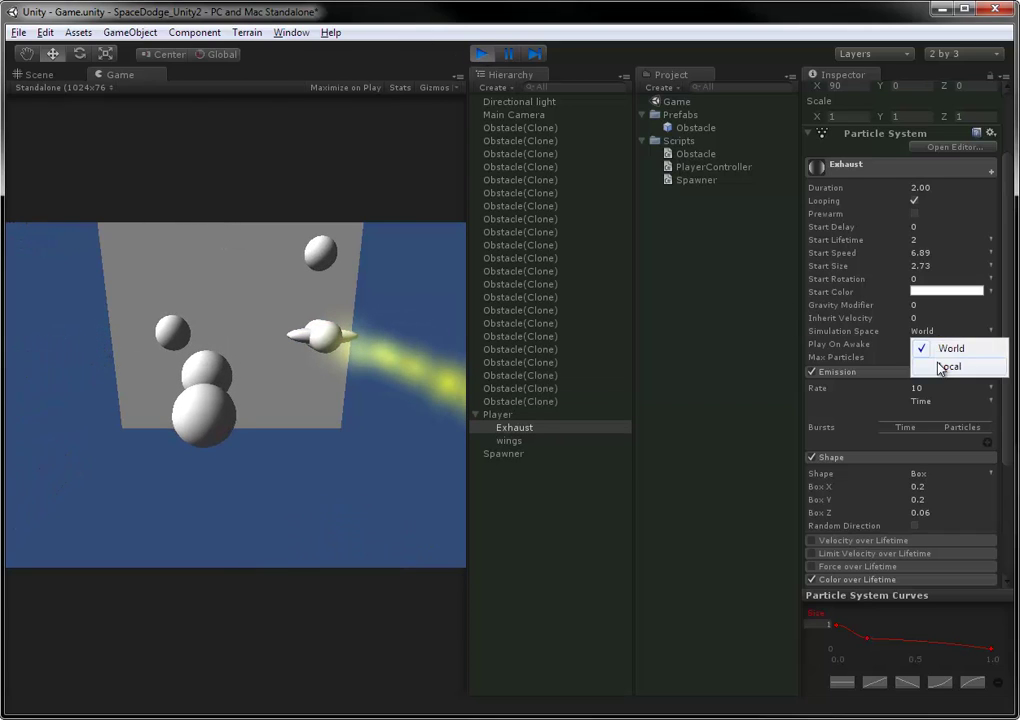
{"action": "left_click", "coordinate": [948, 367]}
{"action": "key", "text": "Left"}
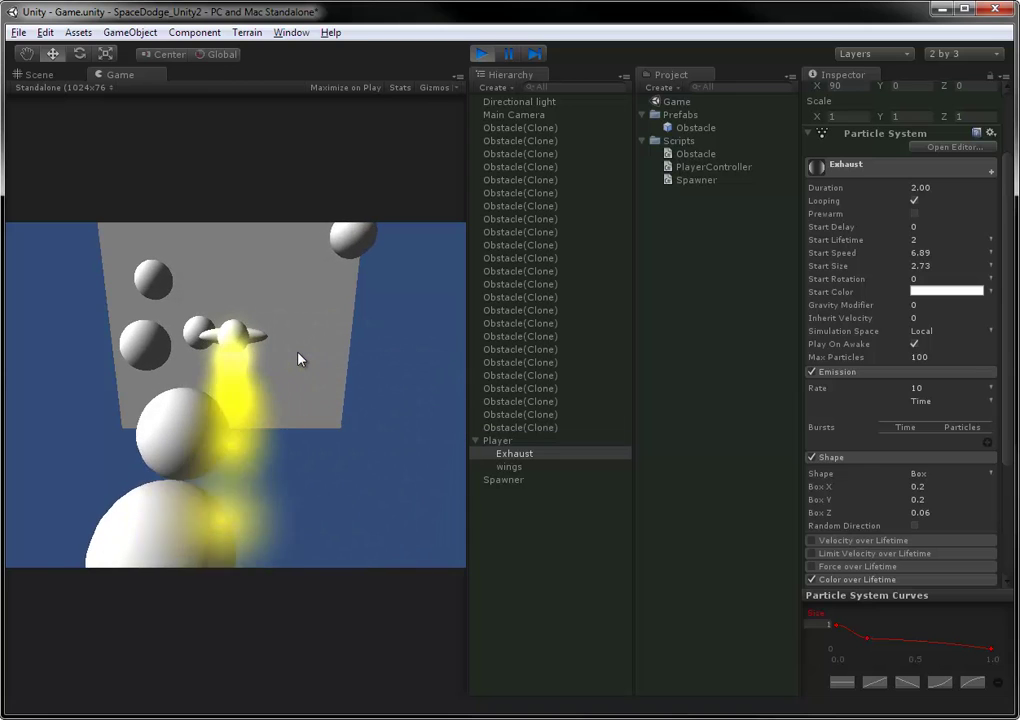
{"action": "key", "text": "Right"}
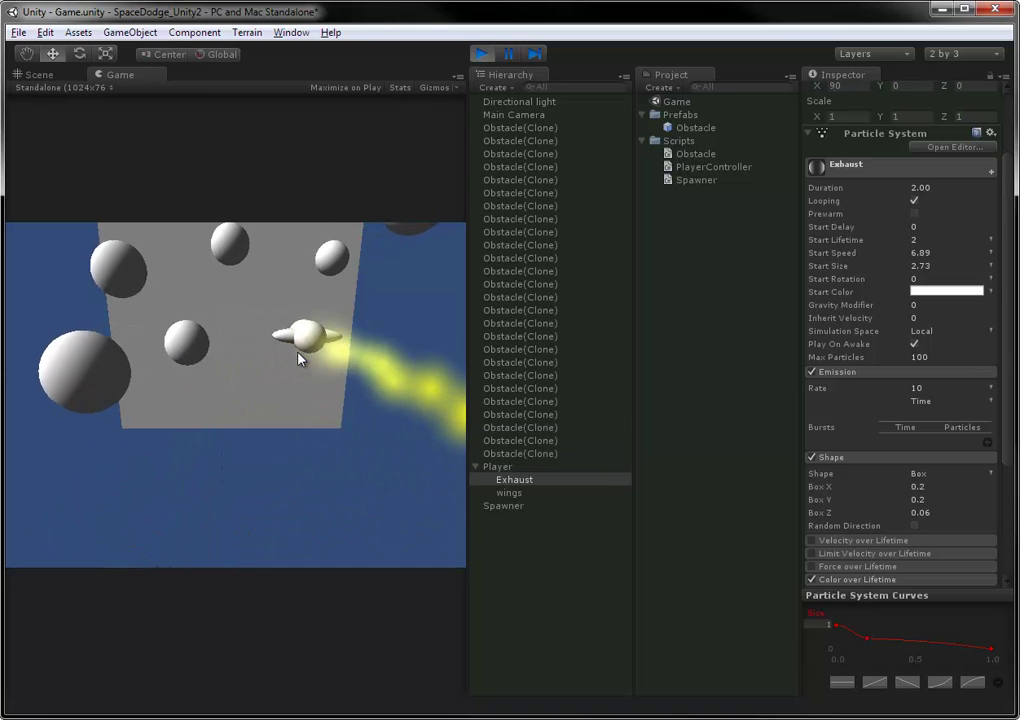
{"action": "key", "text": "Left"}
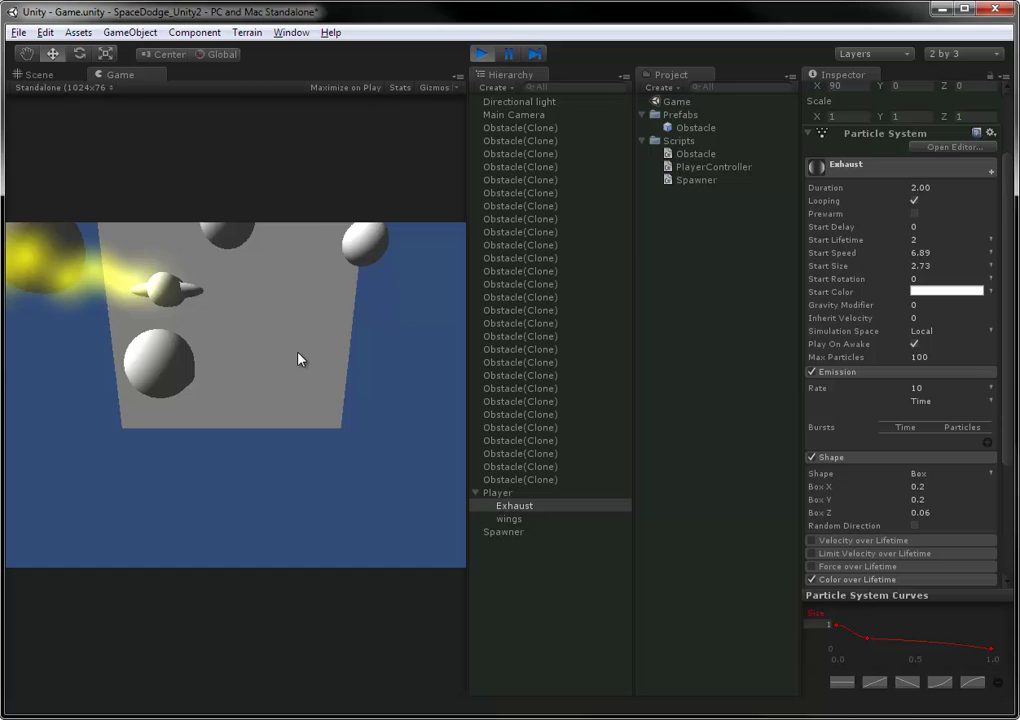
{"action": "key", "text": "Right"}
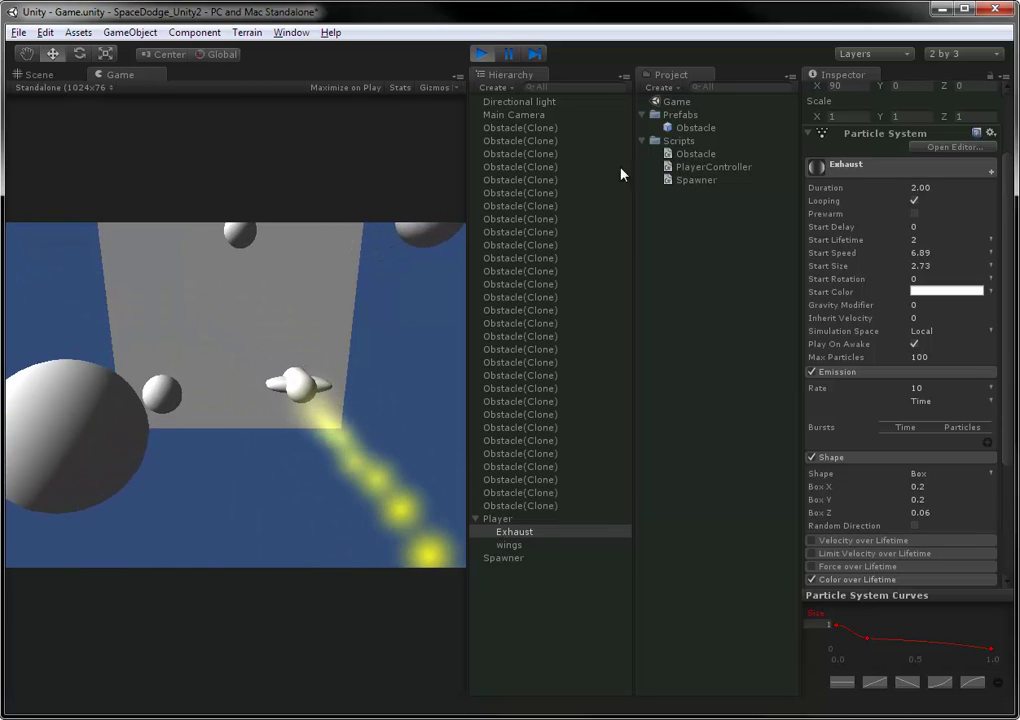
Set the Exhaust's start size to 2.67 and start speed to 5.13, and steer the ship to check the trail.
{"action": "left_click_drag", "start_coordinate": [822, 265], "coordinate": [796, 251]}
{"action": "left_click", "coordinate": [340, 305]}
{"action": "key", "text": "Left"}
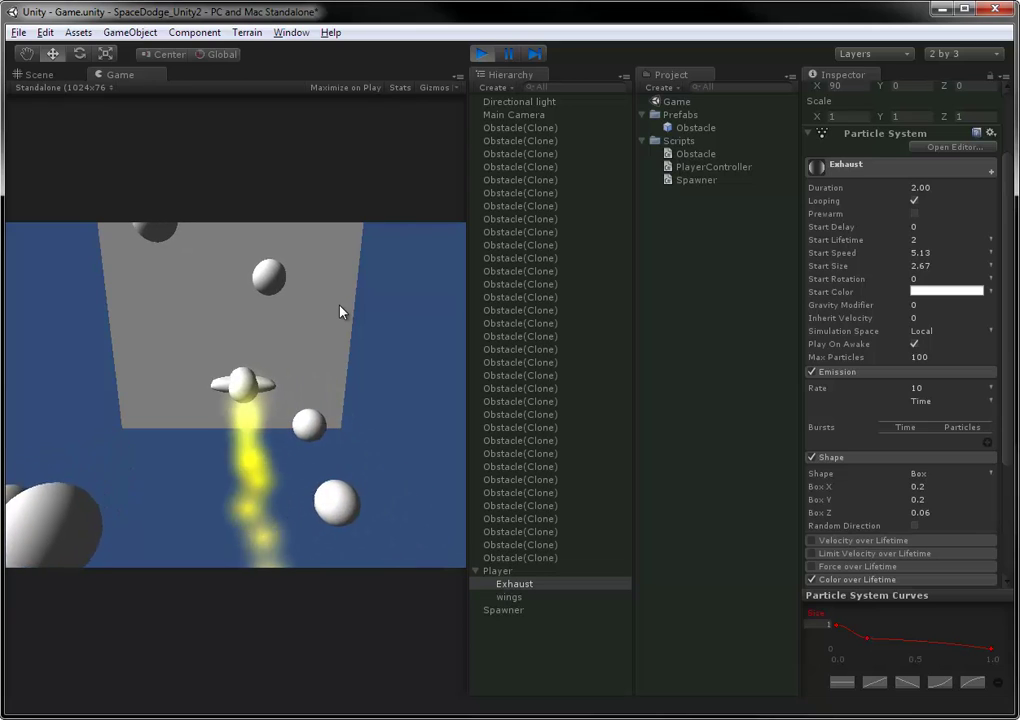
Shorten the Exhaust's start lifetime to 0.61 and steer the ship left and right to test the flame.
{"action": "mouse_move", "coordinate": [856, 244]}
{"action": "left_mouse_down"}
{"action": "mouse_move", "coordinate": [829, 239]}
{"action": "mouse_move", "coordinate": [836, 246]}
{"action": "left_mouse_up"}
{"action": "left_click", "coordinate": [273, 390]}
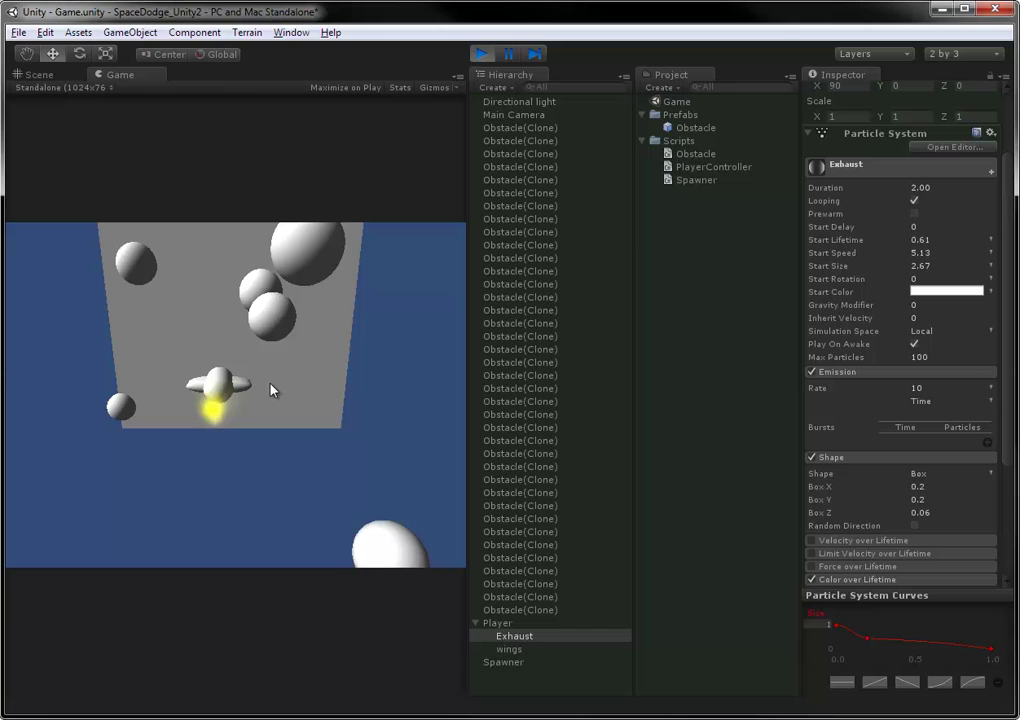
{"action": "key", "text": "Left"}
{"action": "key", "text": "Right"}
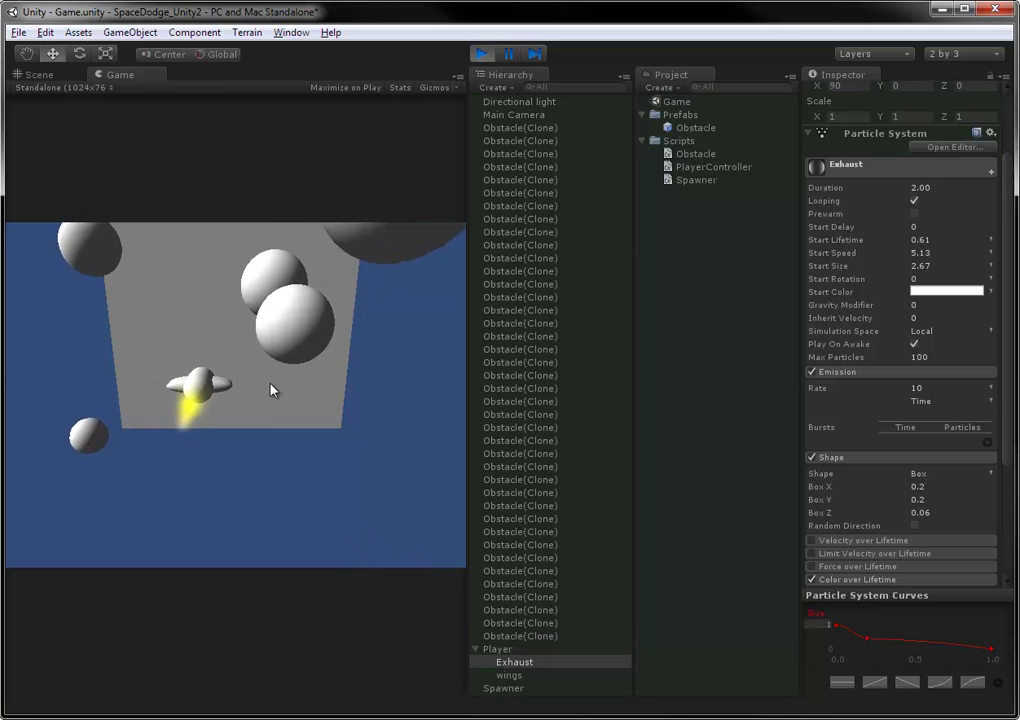